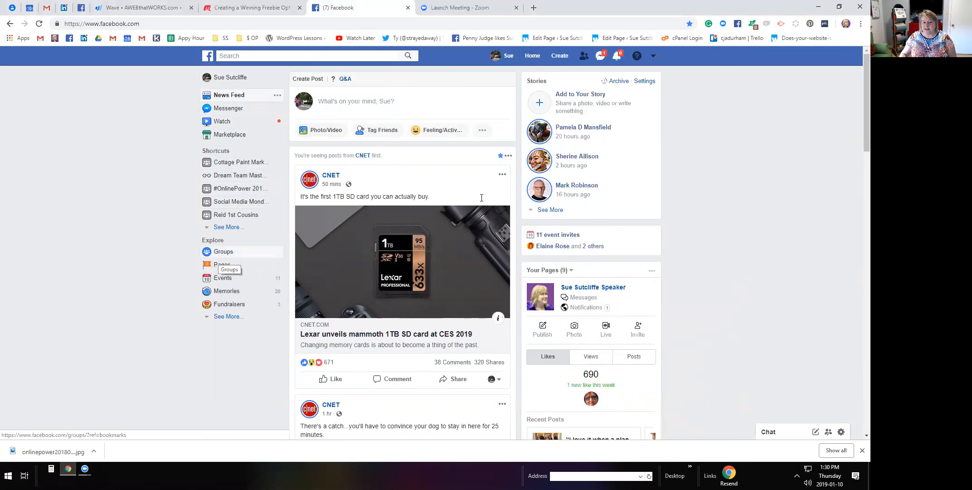
Start a new group named "#OnlinePower 20190107" and add the first suggested friend matching the entered first name
click(221, 252)
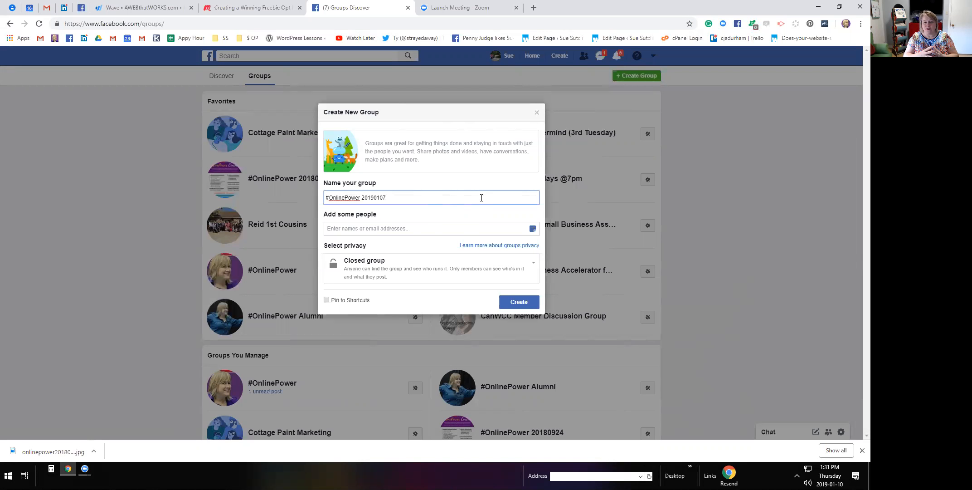
click(407, 227)
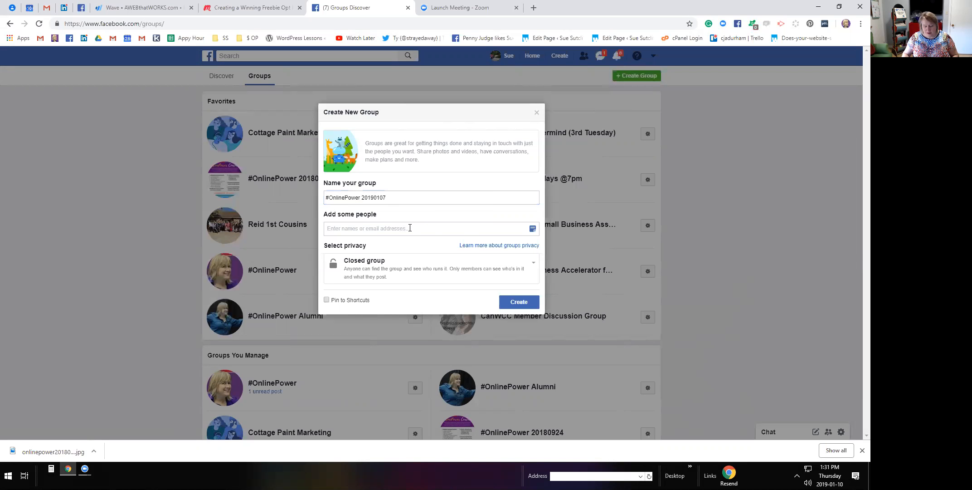
text(jamie)
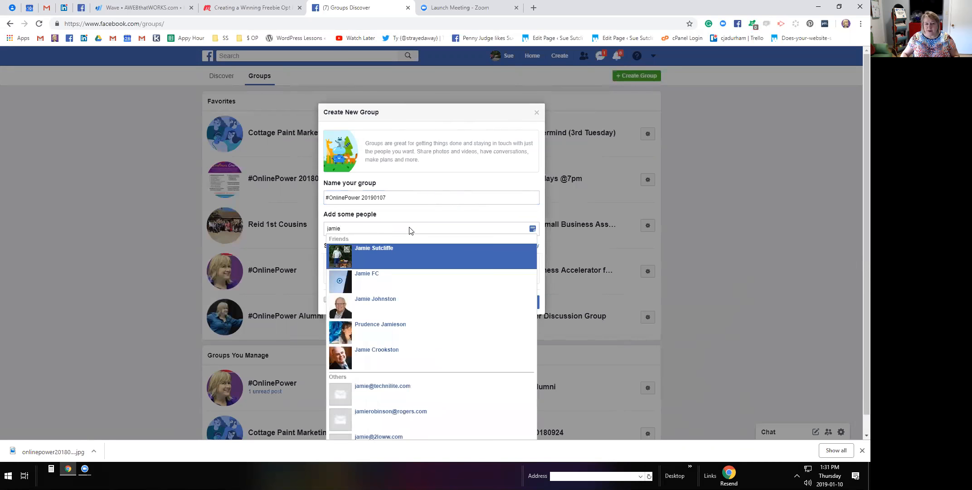
click(420, 253)
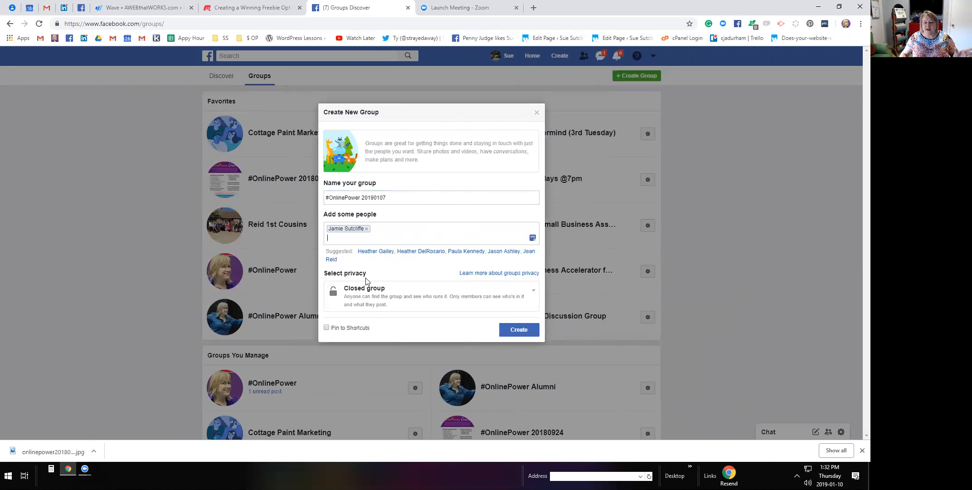
Set the new group's privacy to Secret group
click(533, 293)
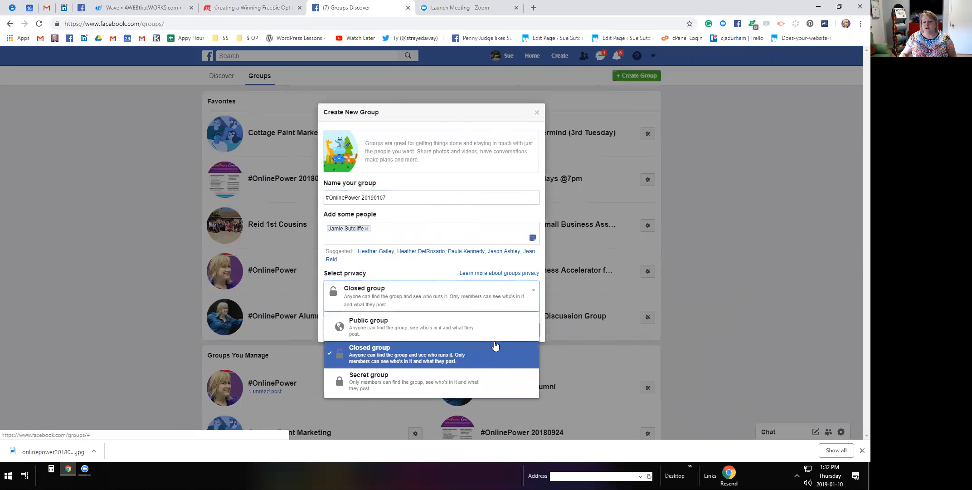
click(493, 327)
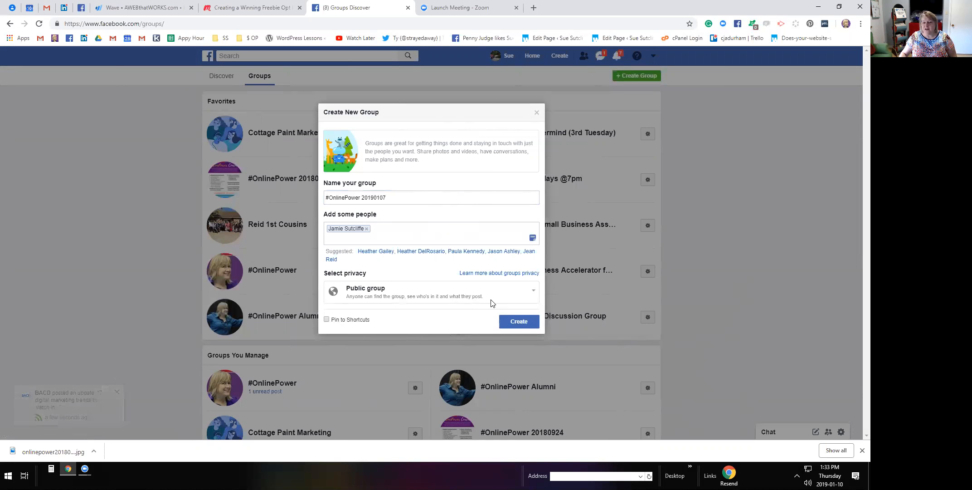
click(533, 294)
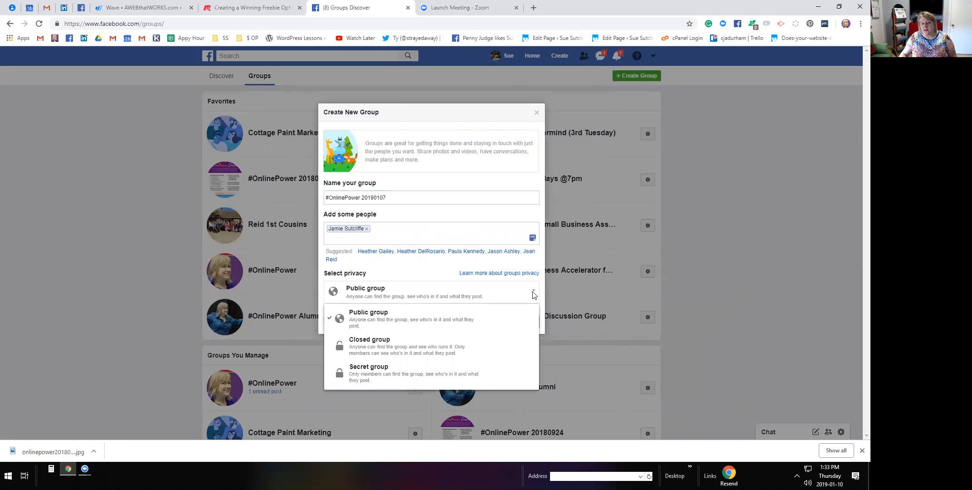
click(440, 383)
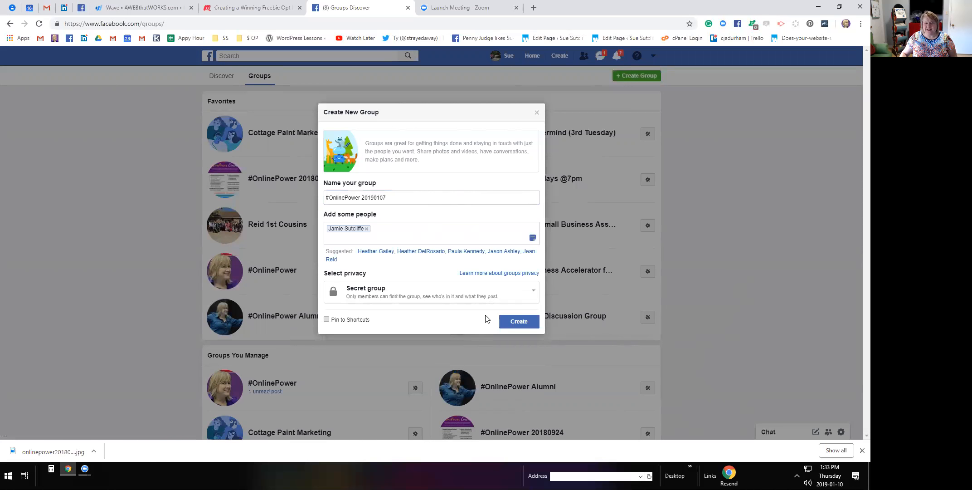
Create the group with Pin to Shortcuts turned off
click(327, 320)
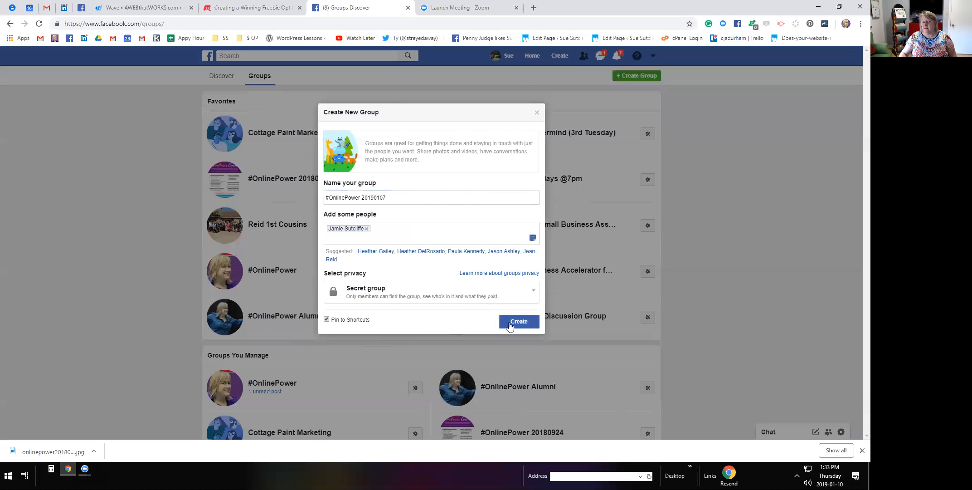
click(529, 322)
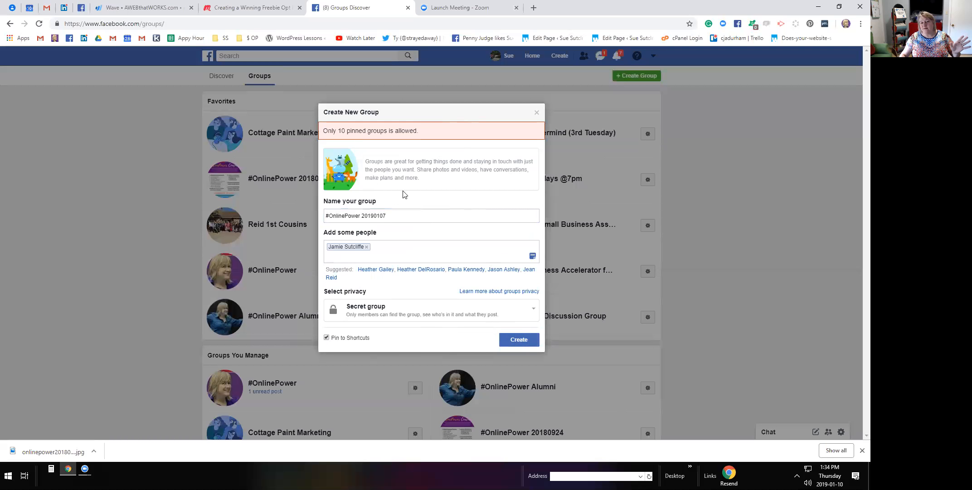
click(327, 338)
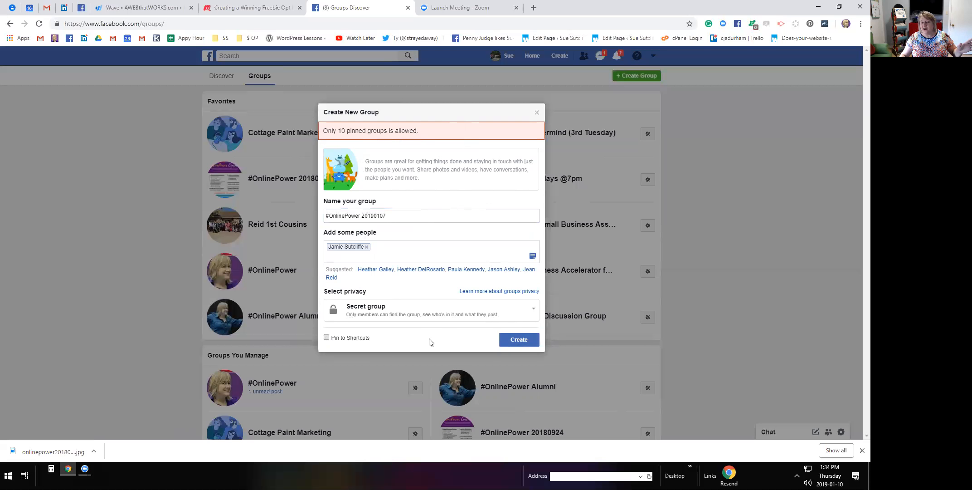
click(526, 343)
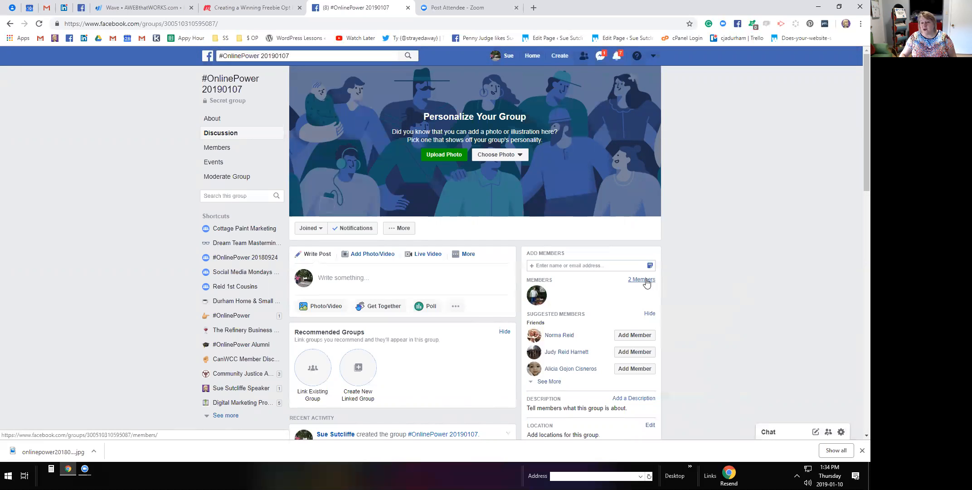
Remove the added friend from the group's members without blocking them or deleting any of their content
click(641, 280)
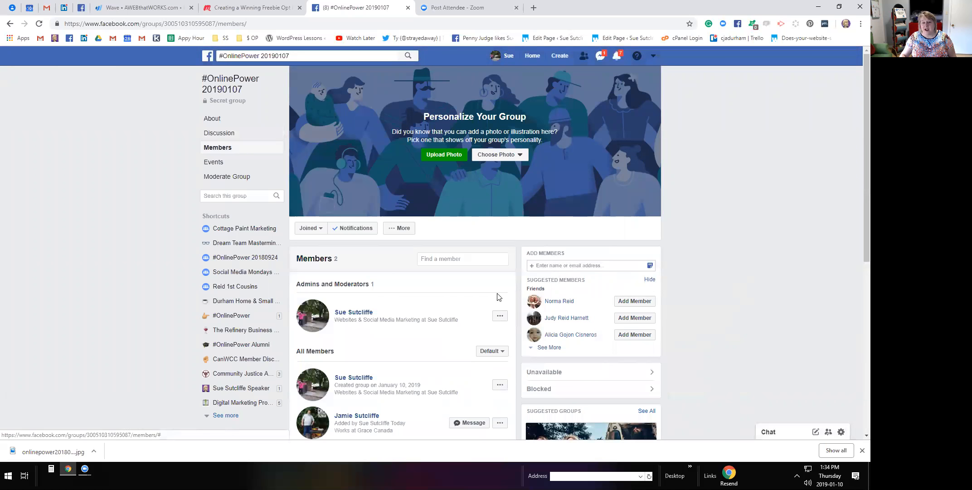
scroll(385, 299, down, 3)
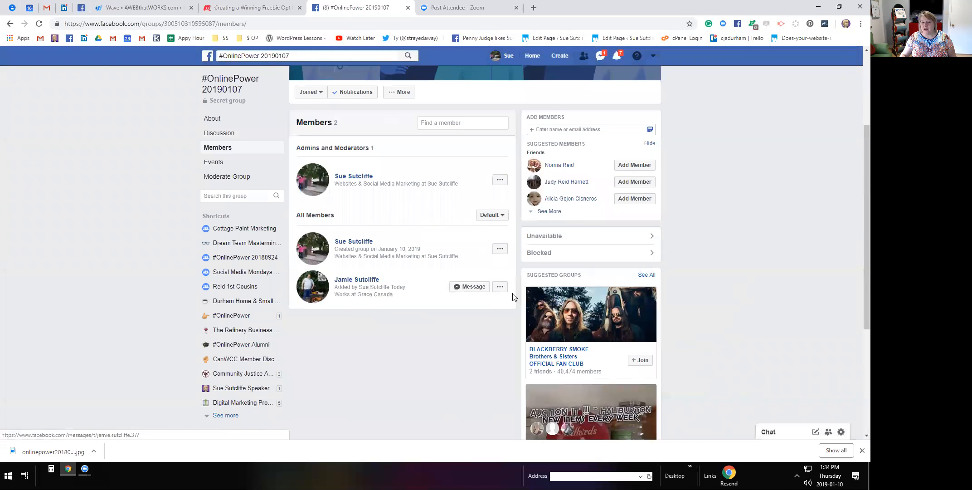
click(500, 287)
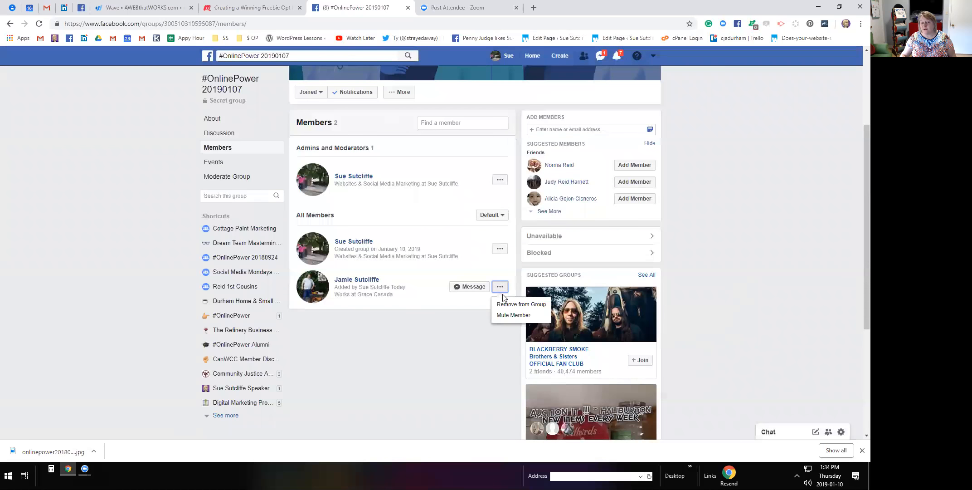
click(506, 305)
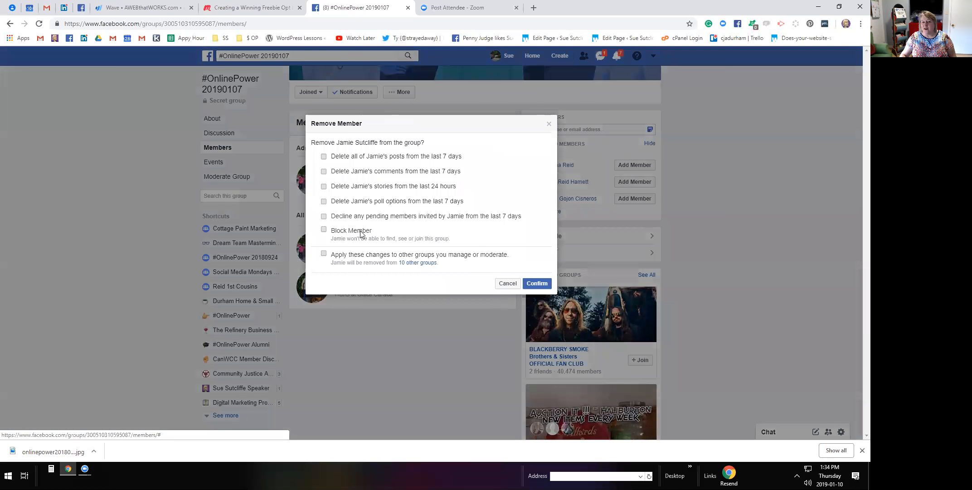
click(537, 284)
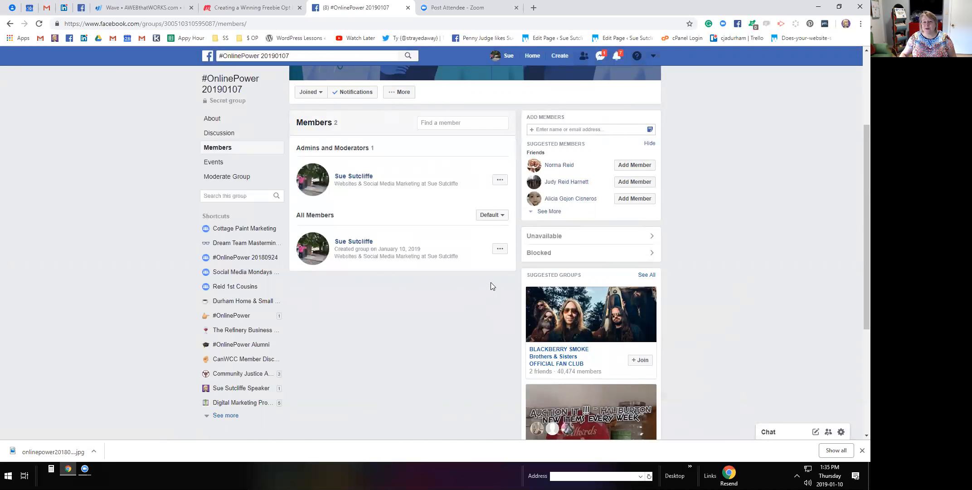
Open the group's settings for editing and change the icon beside the group name to the blue-and-orange pie chart
scroll(696, 261, up, 3)
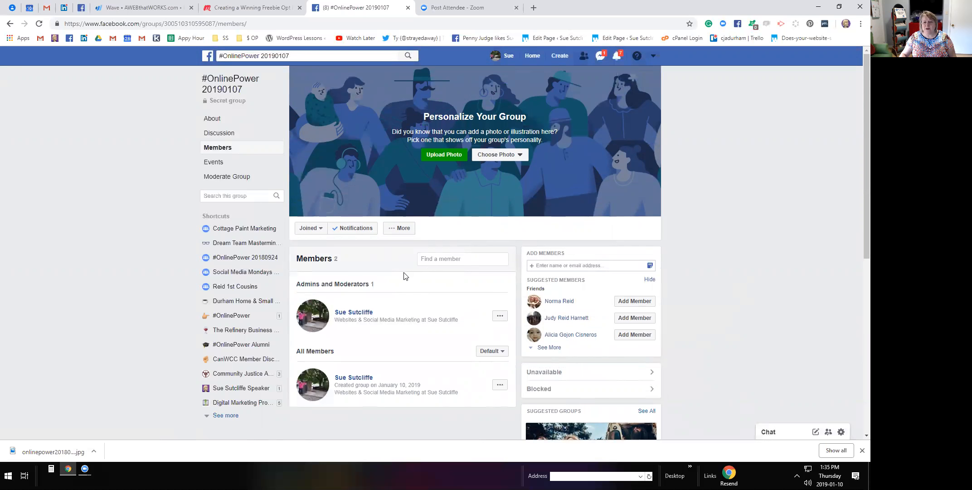
click(402, 234)
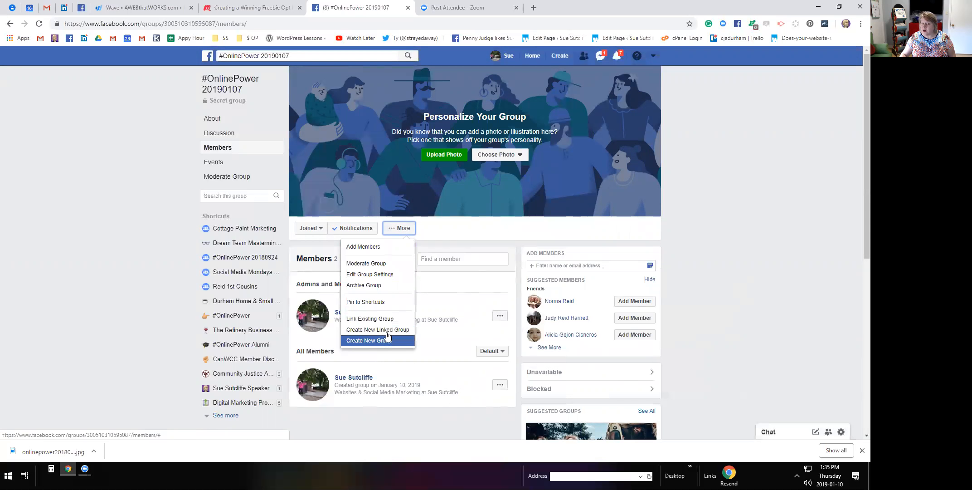
click(385, 274)
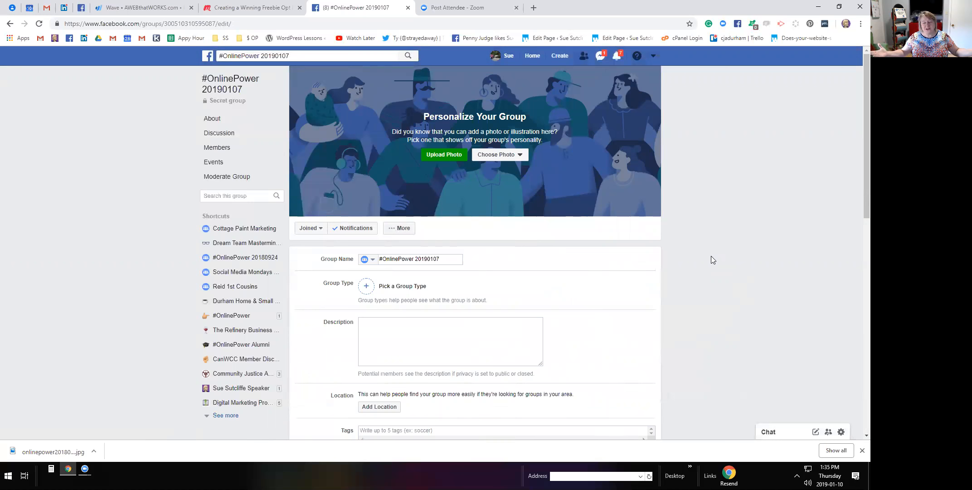
scroll(700, 248, down, 1)
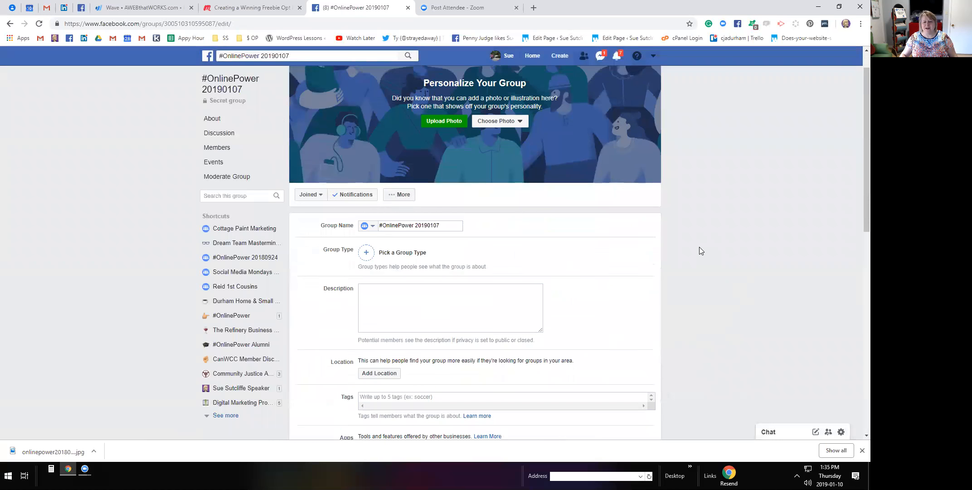
scroll(700, 251, down, 1)
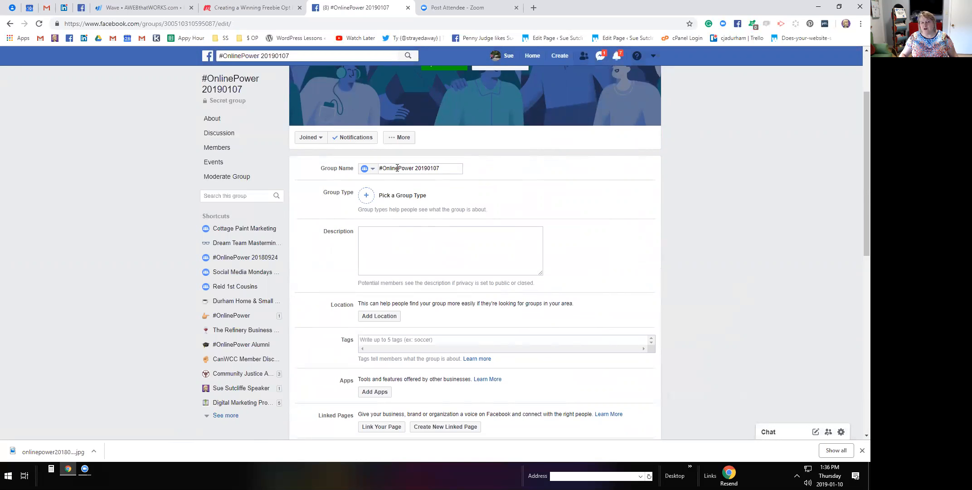
click(373, 170)
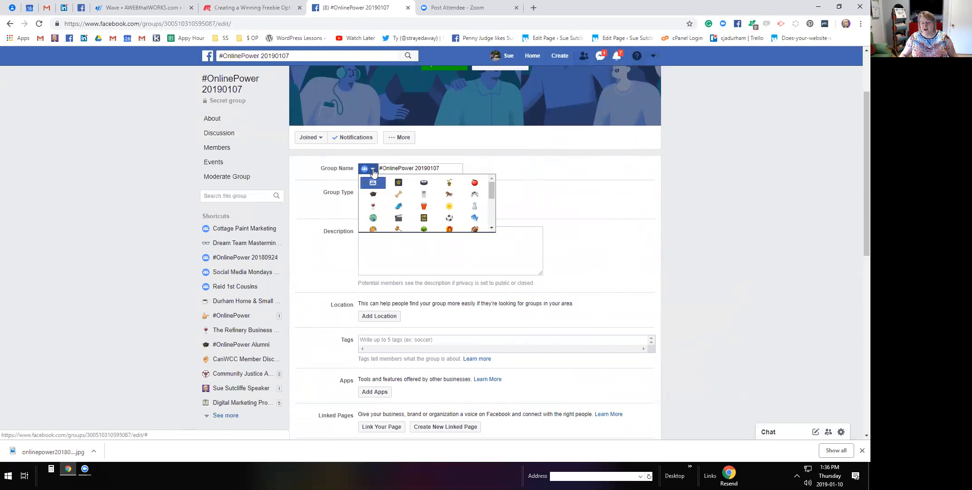
drag(494, 192, 491, 226)
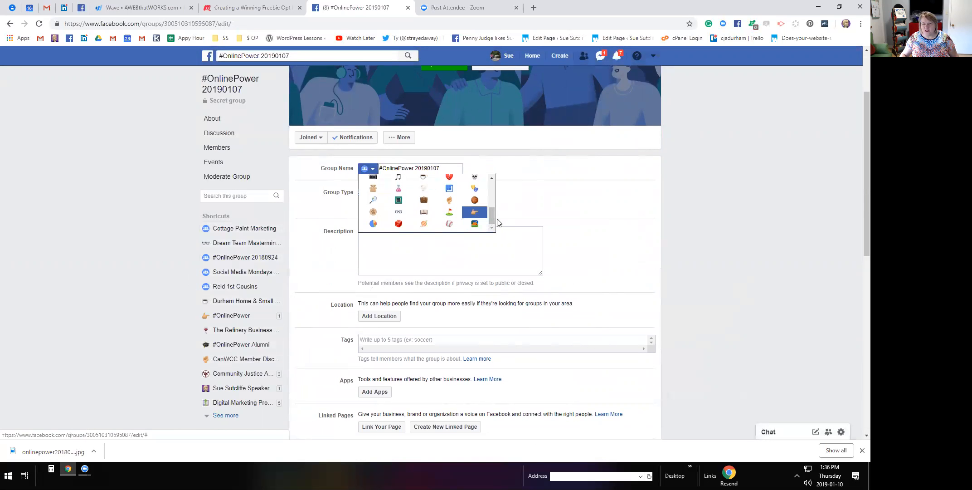
click(373, 224)
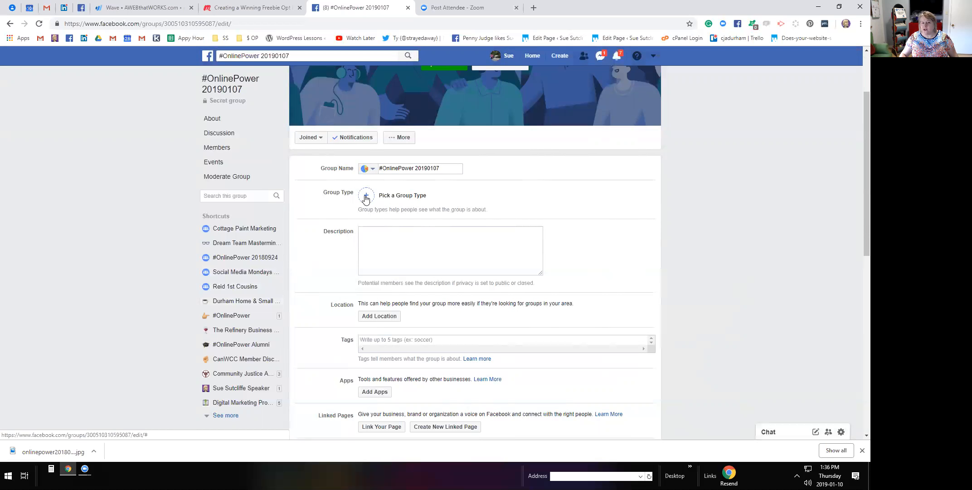
Set the group type to Club
click(383, 196)
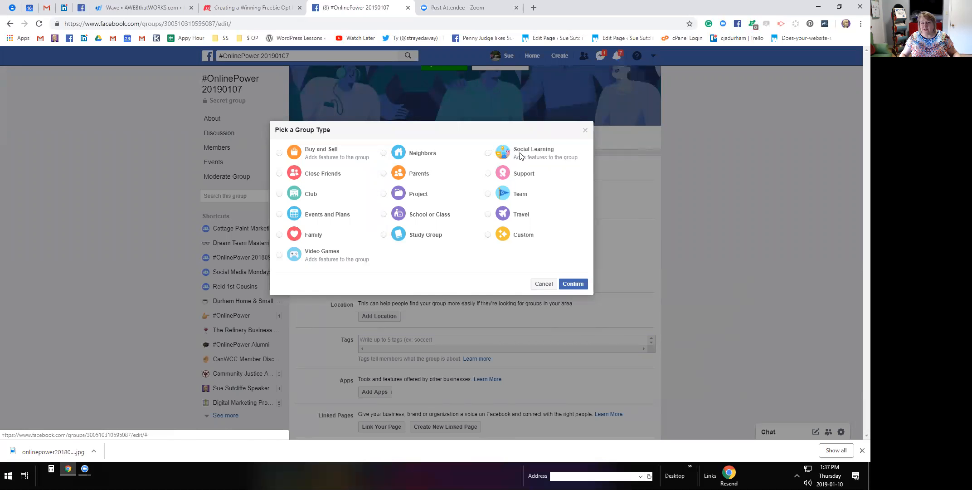
click(279, 194)
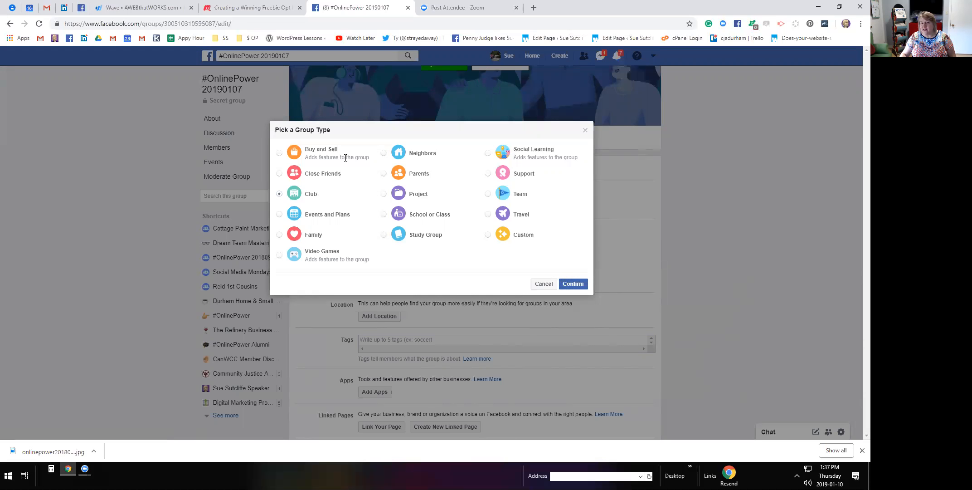
click(573, 285)
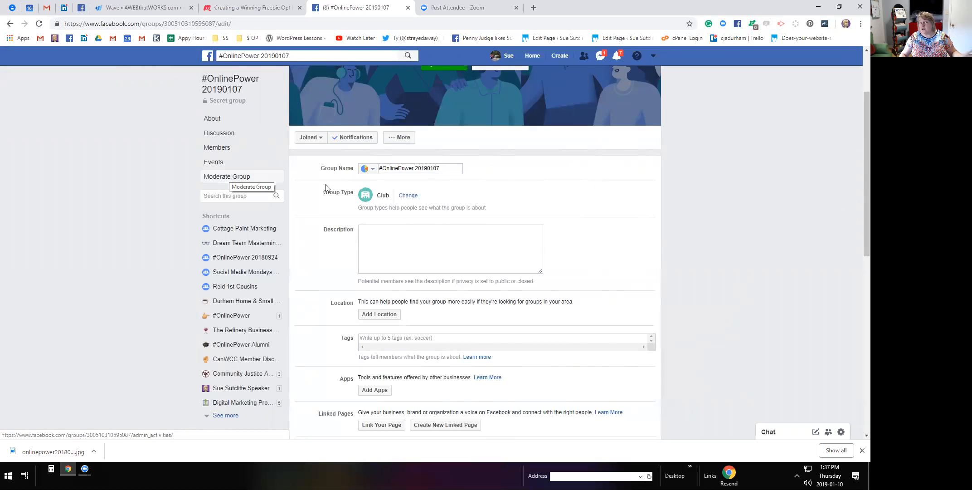
Enter the description "This is a private group that allows #OnlinePower 20190107 members to network and get support in their mission to #DominateTheDigital"
click(380, 231)
text(This)
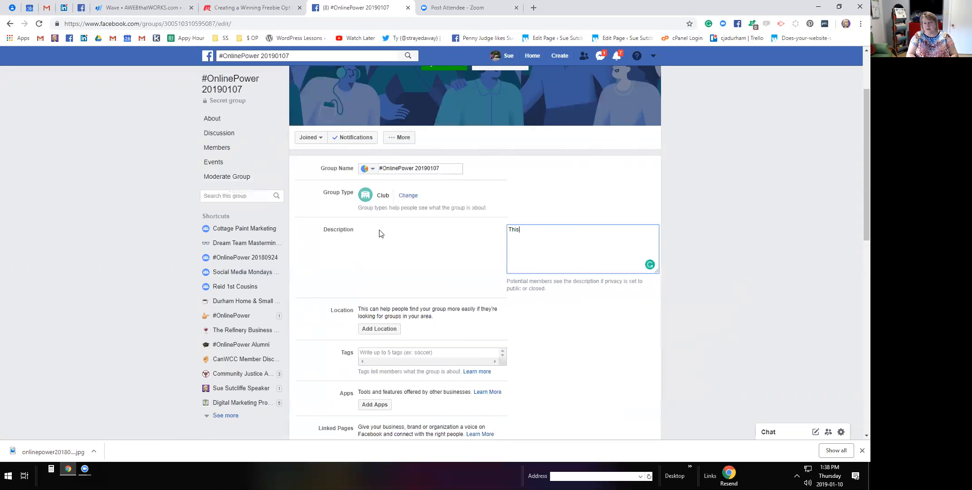
text( is a private group)
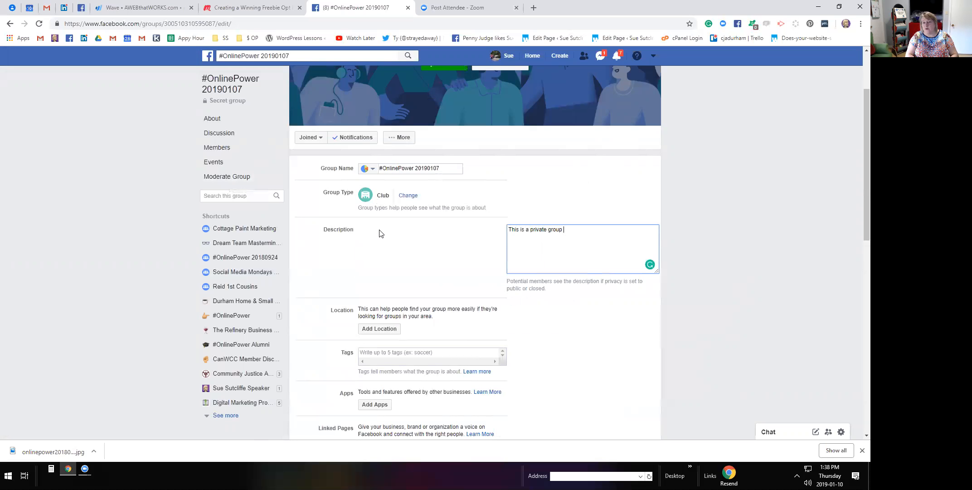
text( that allows #O)nline)
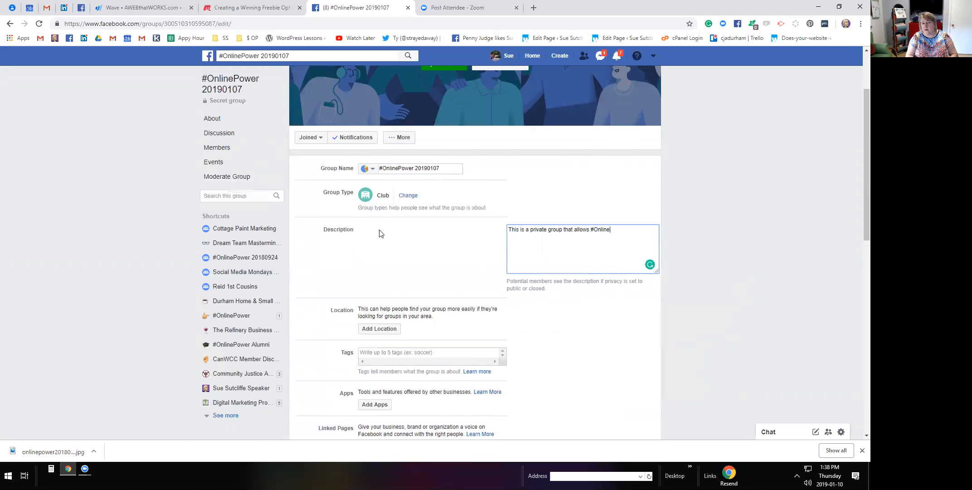
text(Power 2019)
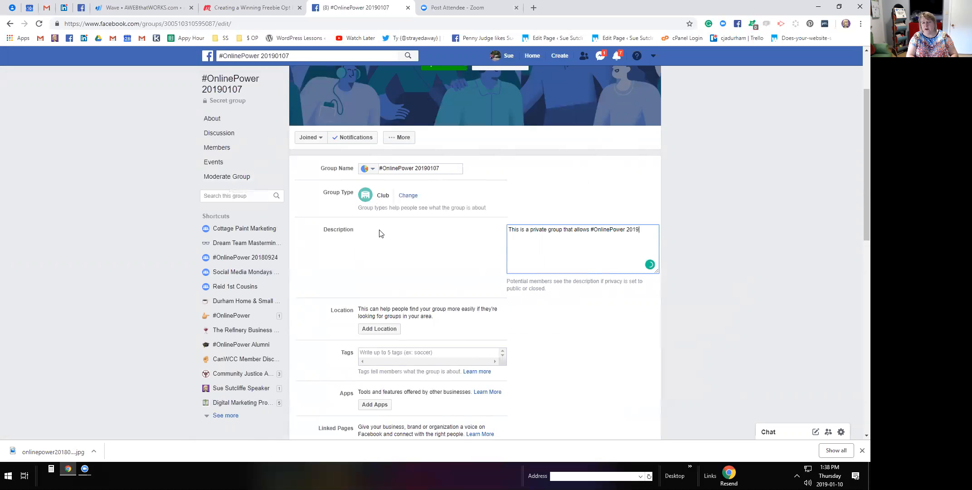
text(1)
key(BackSpace)
text(0107 )
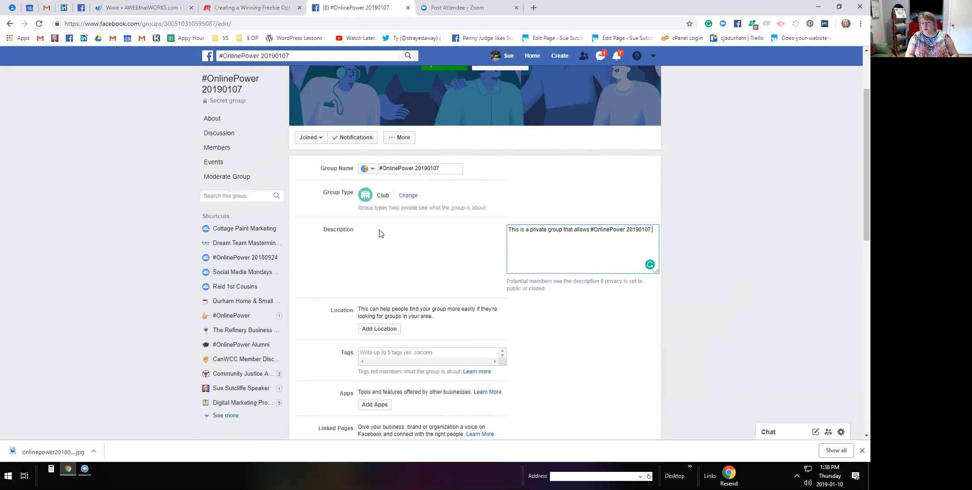
text(members to a)
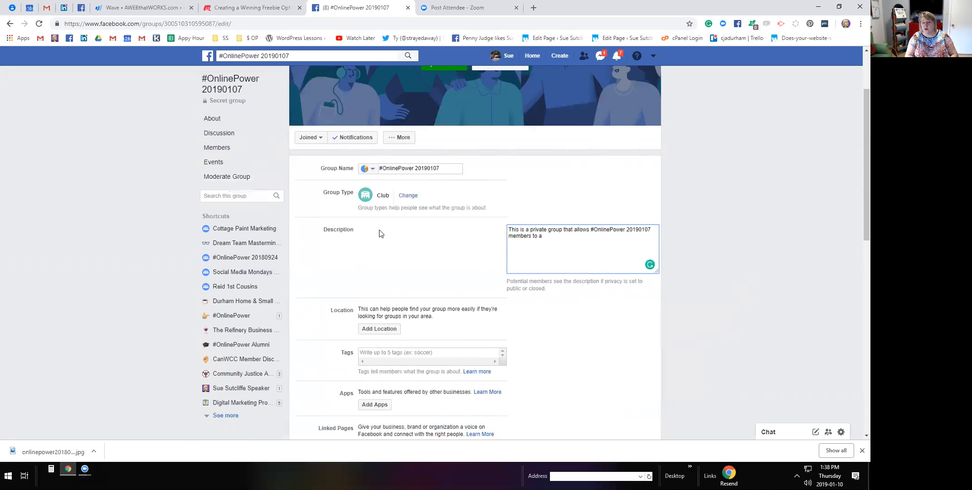
key(BackSpace)
text(network and get support in their mission to #)
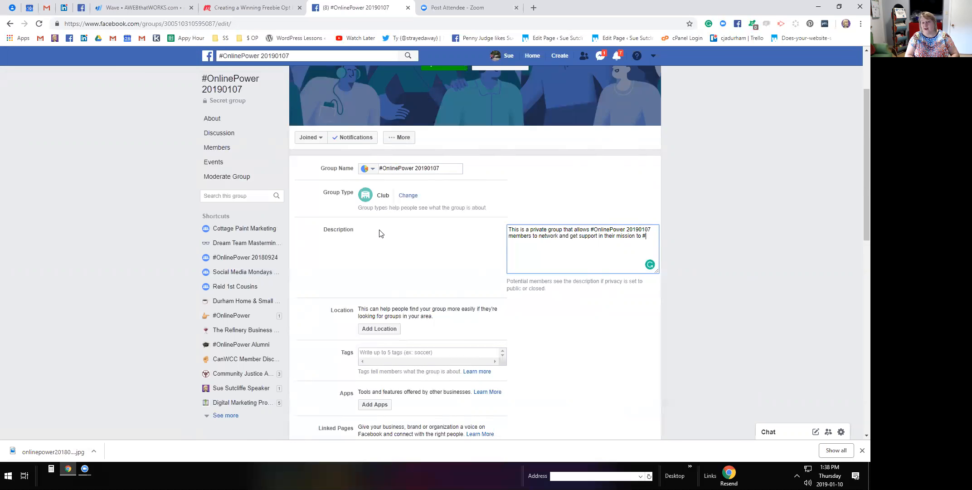
text(Dog)
key(BackSpace)
key(BackSpace)
key(BackSpace)
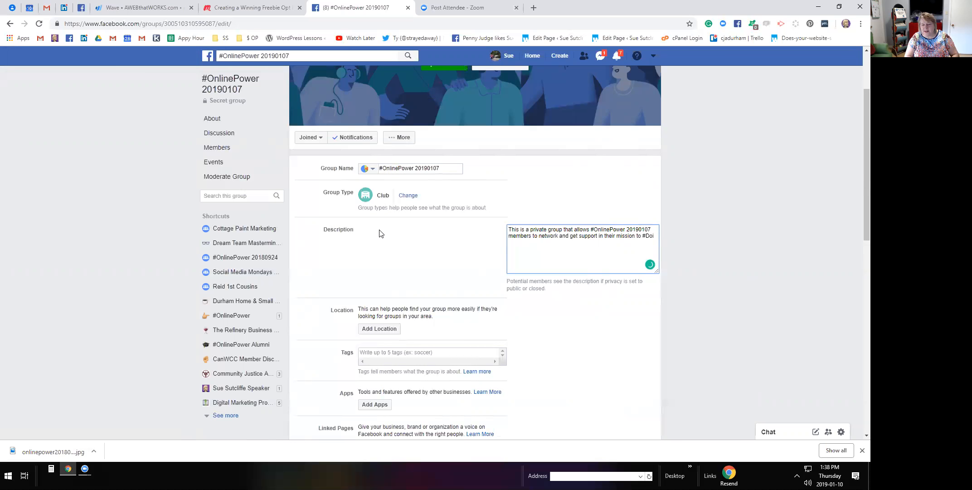
text(minateTheDigital)
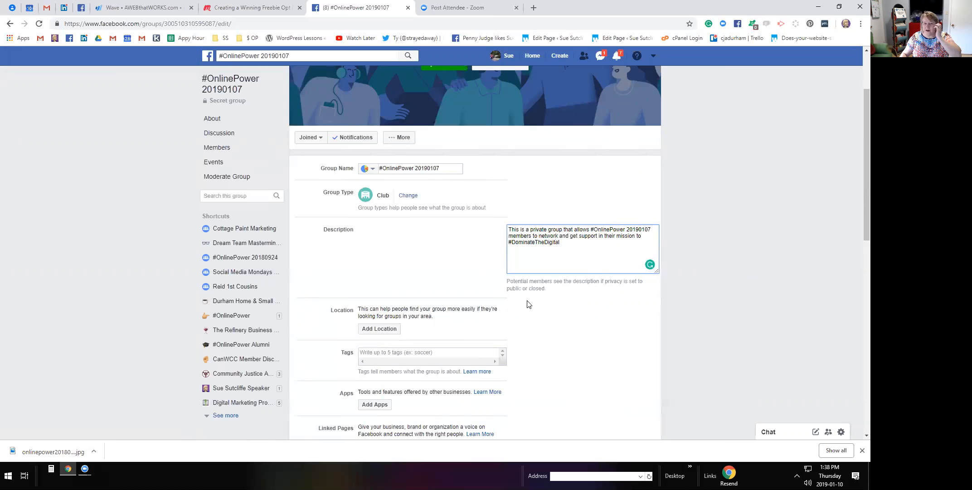
Search the available group apps for "belive" and add the BeLive app to the group
scroll(529, 301, down, 2)
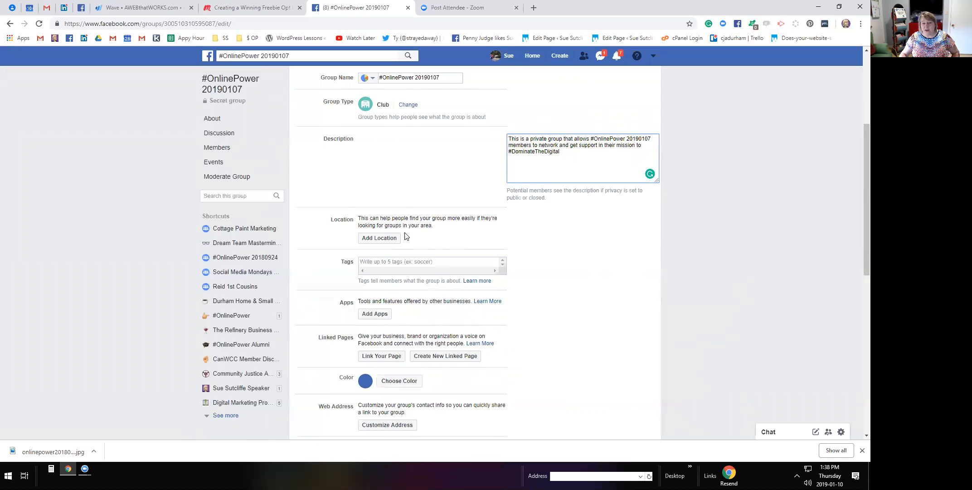
scroll(406, 236, down, 1)
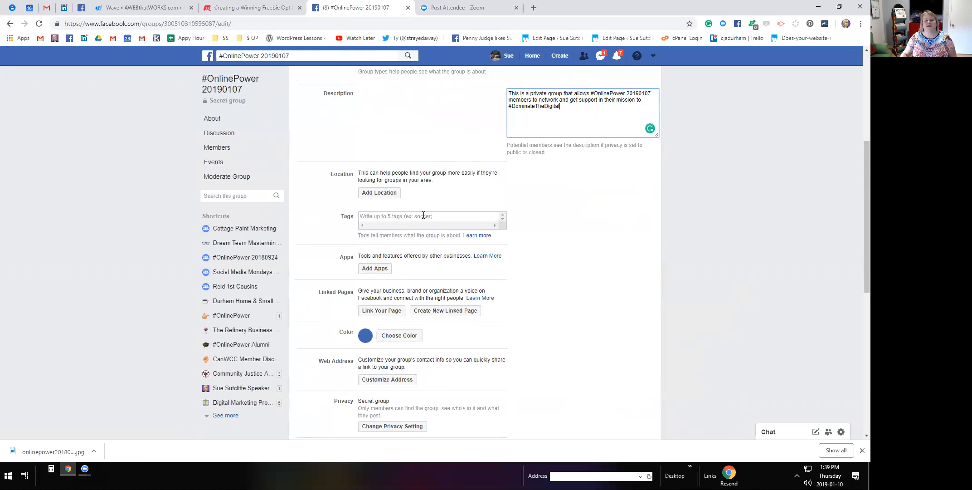
scroll(436, 265, down, 2)
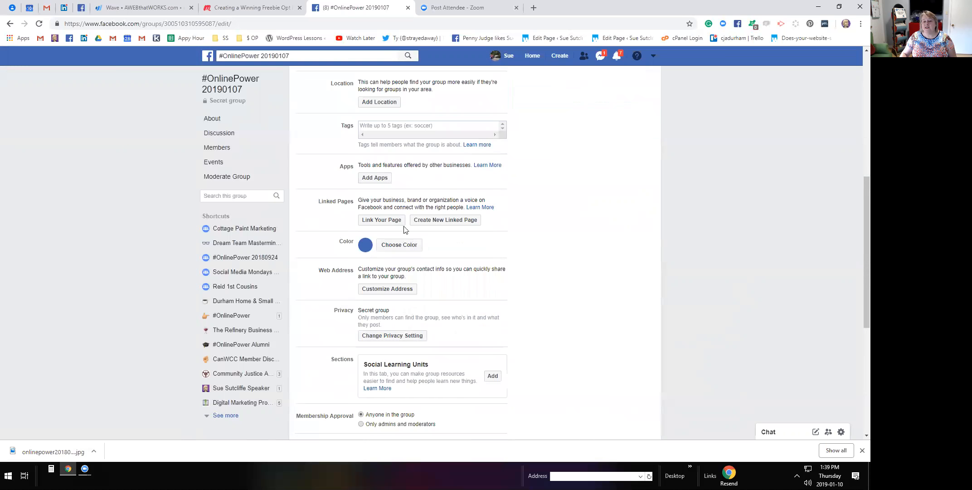
click(374, 182)
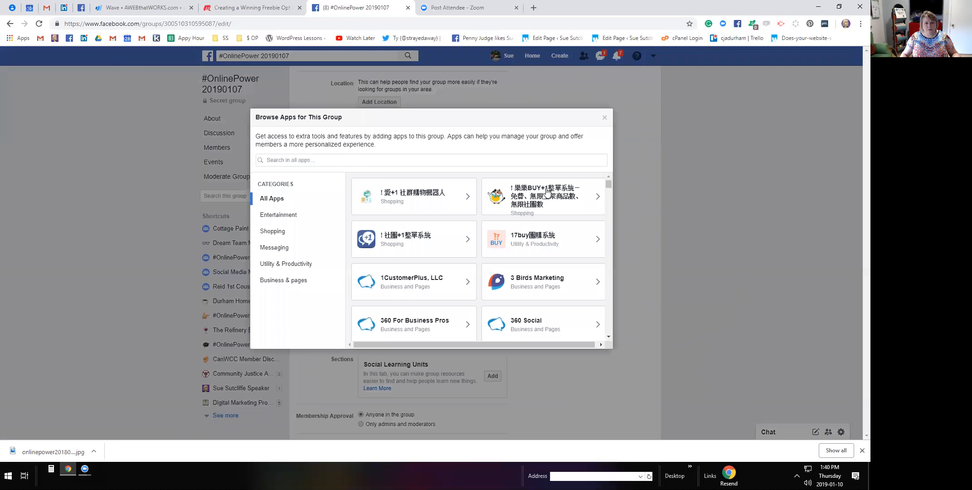
click(458, 159)
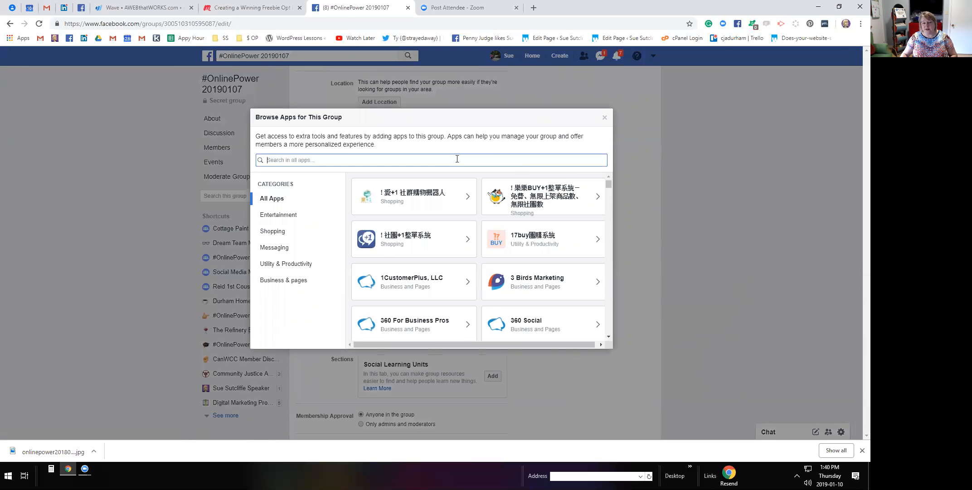
text(bell)
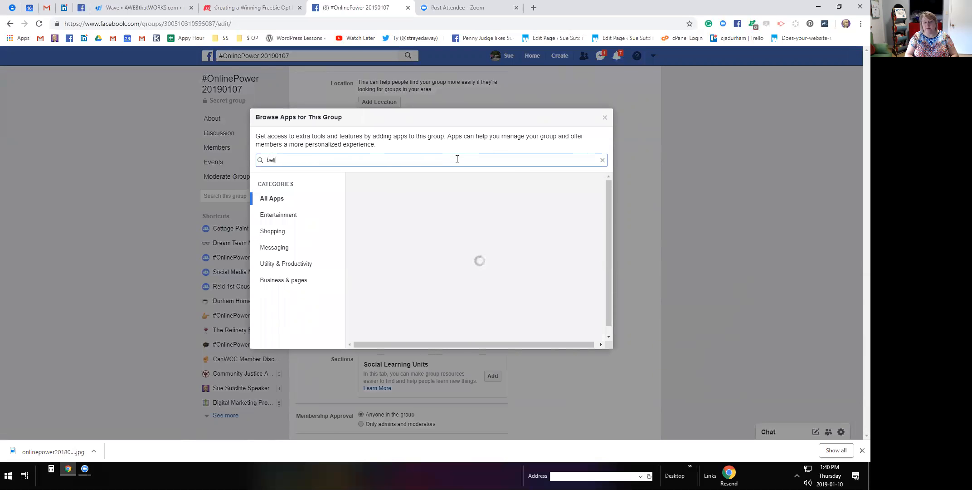
text(ve)
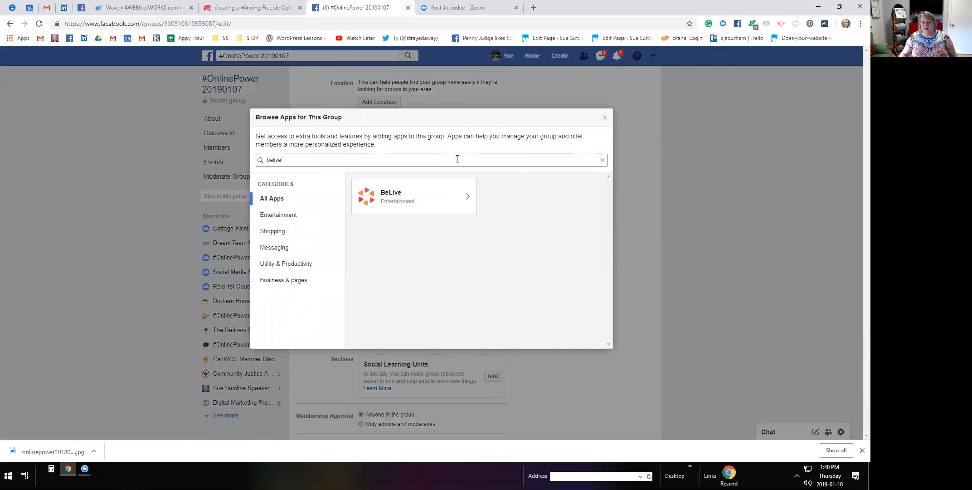
click(463, 202)
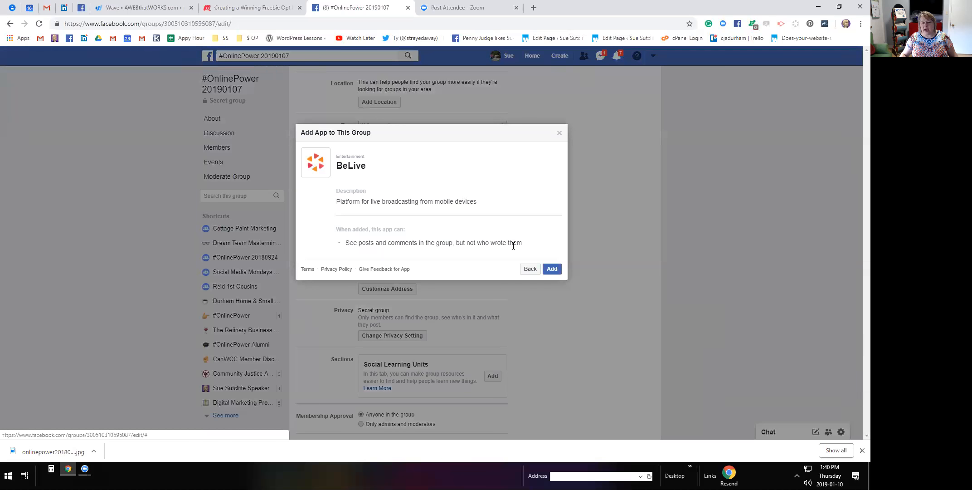
click(552, 269)
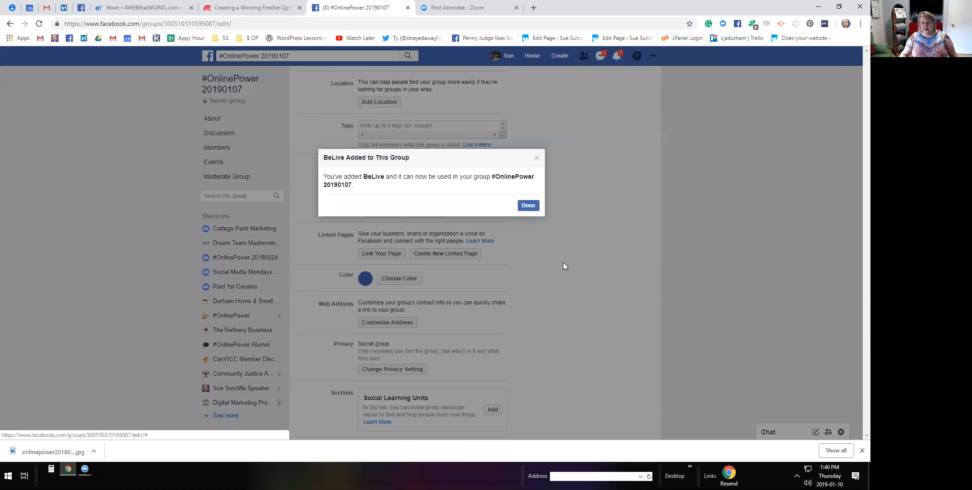
click(529, 205)
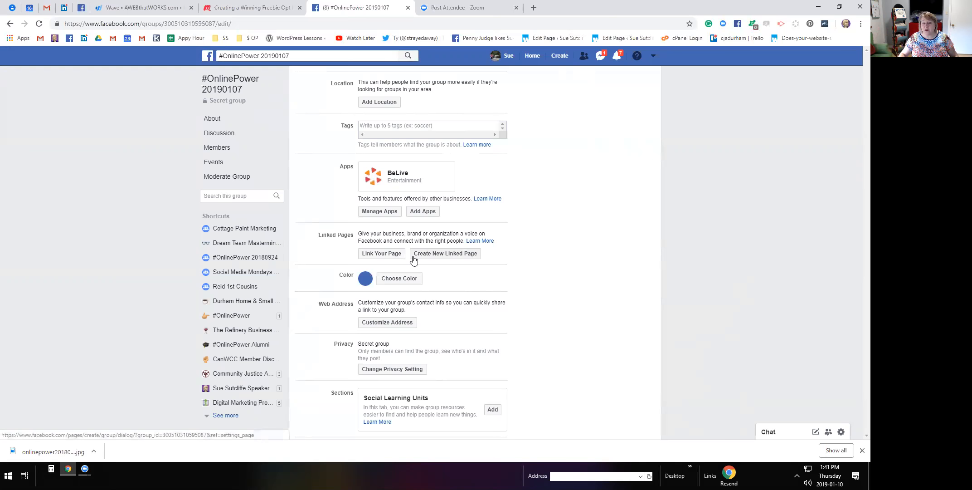
Change the group's color to the dark purple swatch and apply it
click(390, 279)
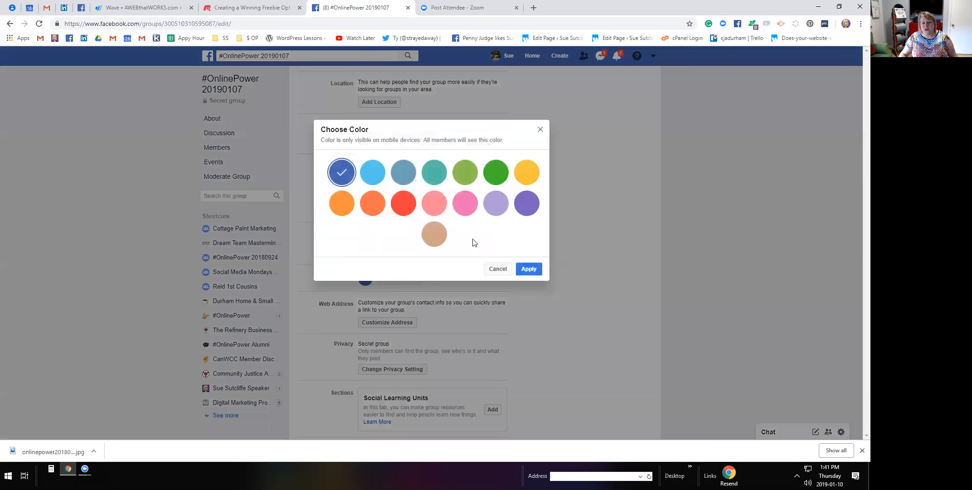
click(527, 205)
click(529, 269)
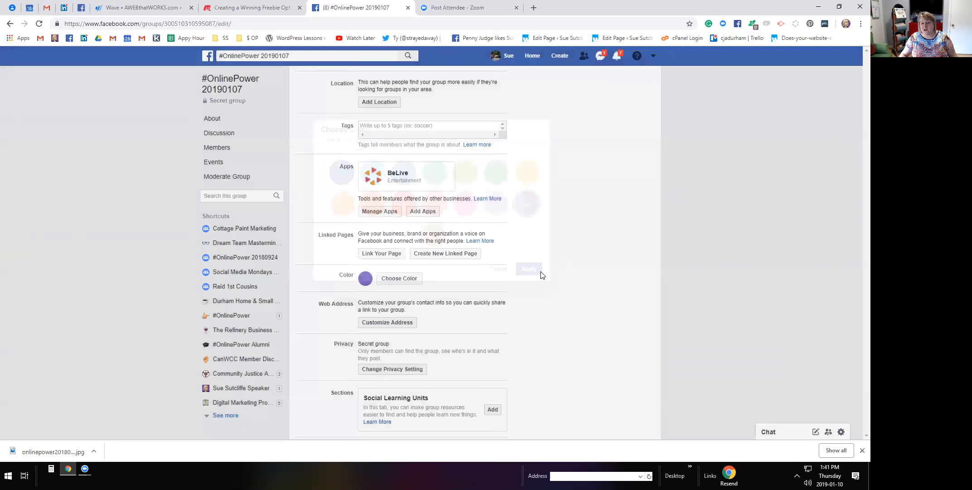
Customize the group's web address with the alias onlinepower20190107 and select the resulting group URL without the /edit/ ending
scroll(528, 301, down, 4)
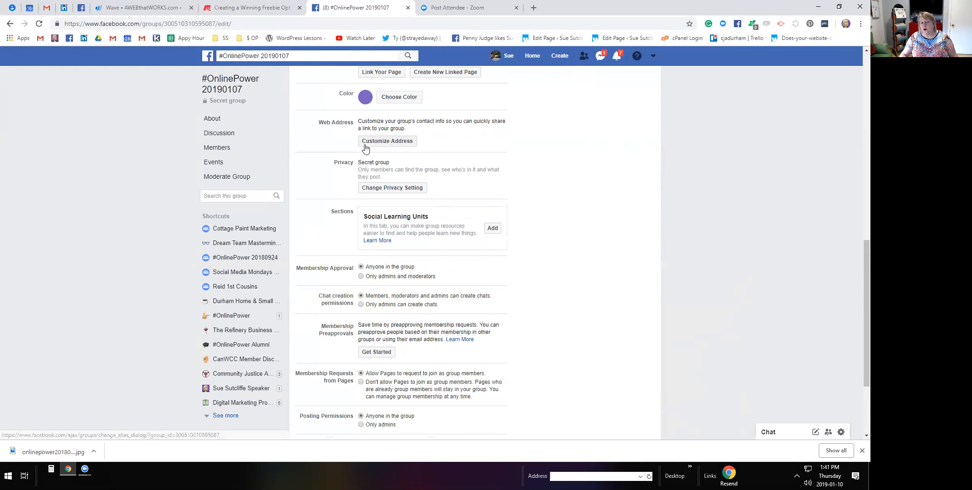
click(397, 142)
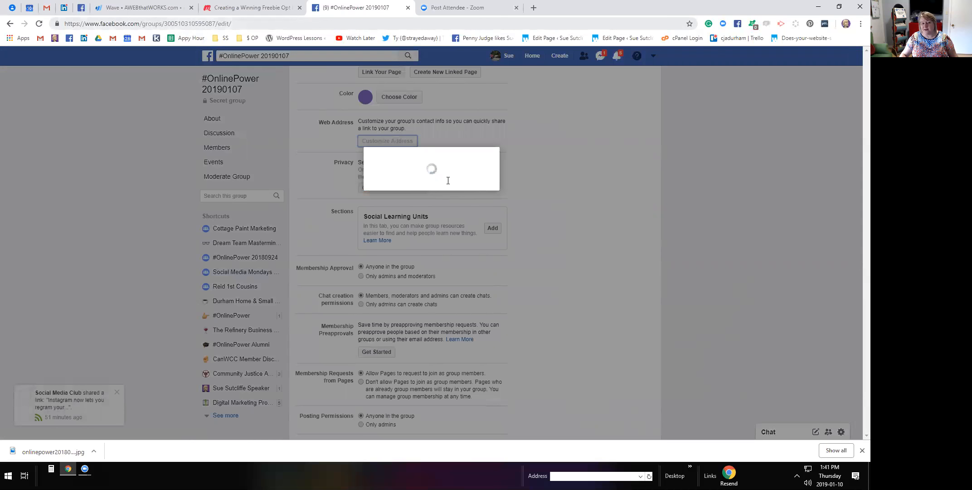
click(448, 180)
text(online)
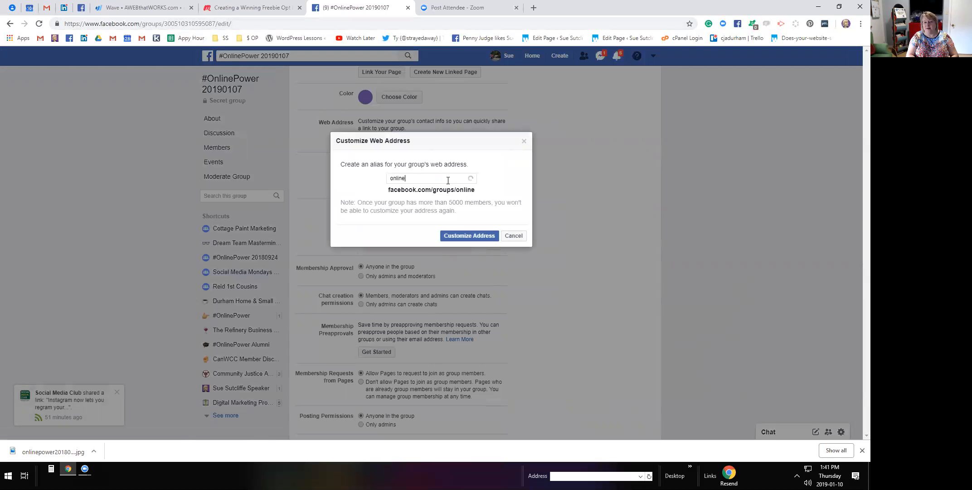
text(power20190107)
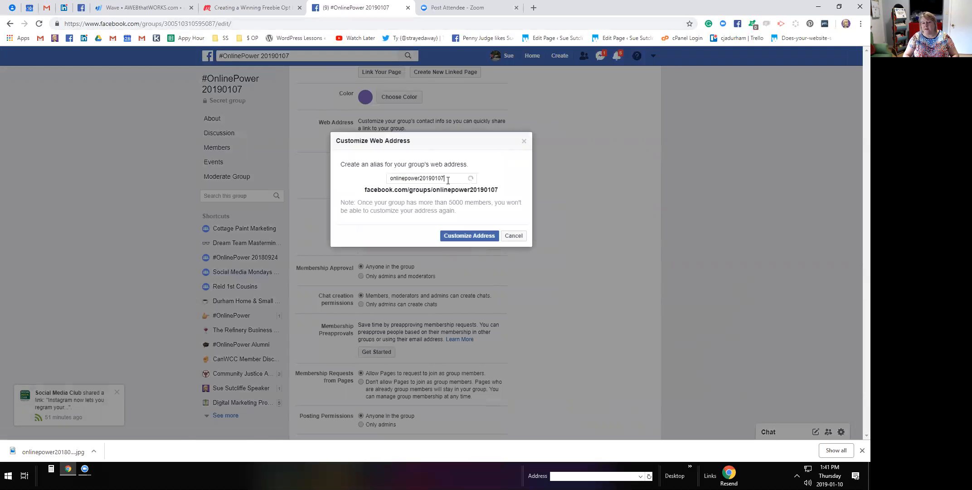
click(477, 237)
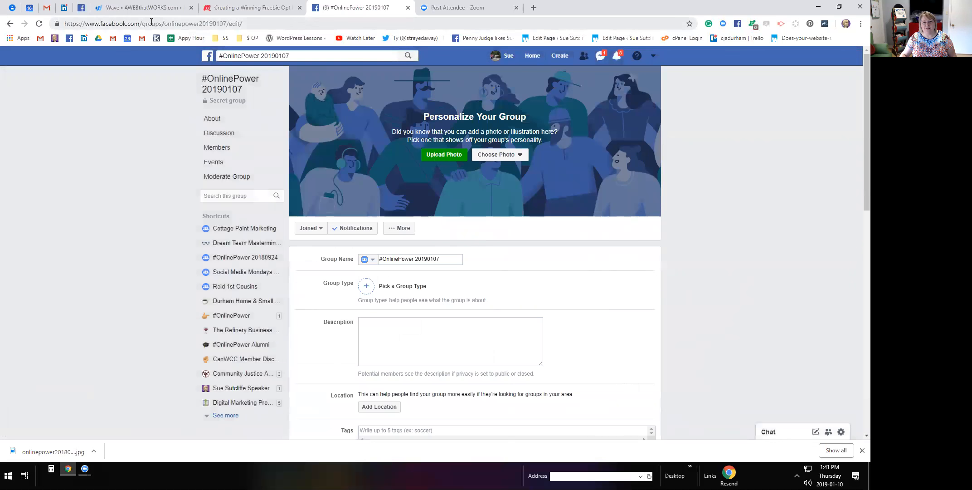
drag(65, 23, 227, 21)
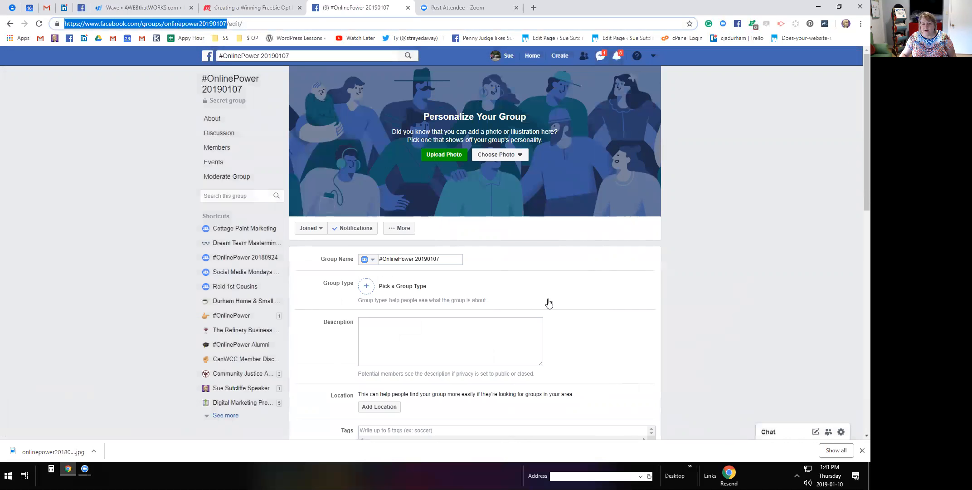
Choose Club as the group type again in the reloaded group settings
scroll(571, 310, down, 3)
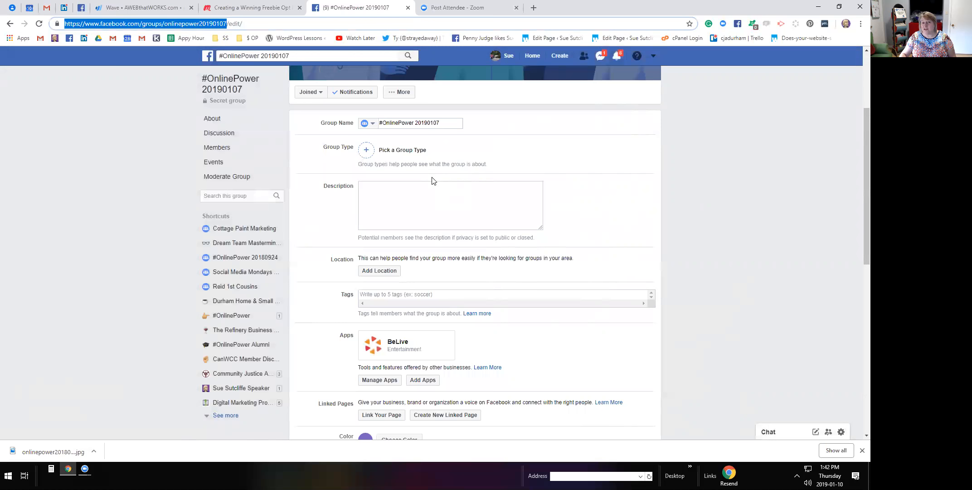
click(366, 151)
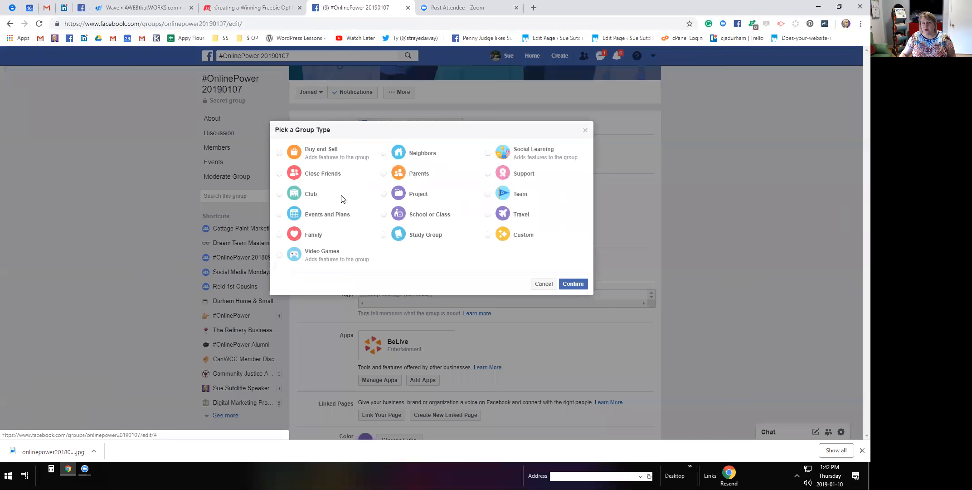
click(279, 193)
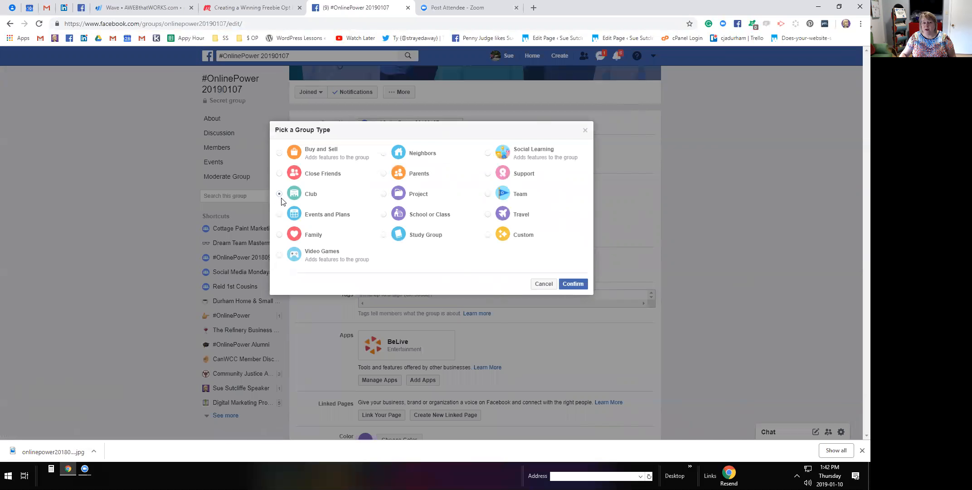
click(574, 283)
Enter the group description "This is a private group for #OnlinePower 20190107. Only you can see it"
click(411, 204)
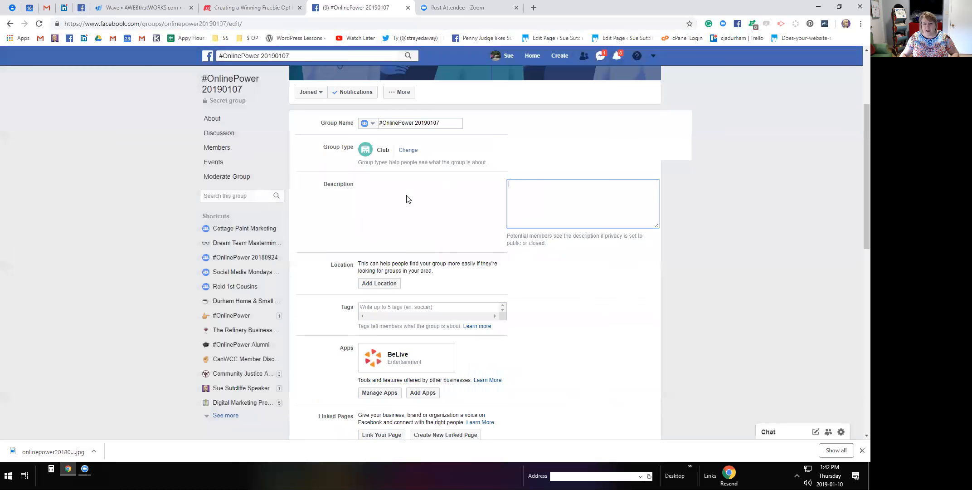
text(This is )
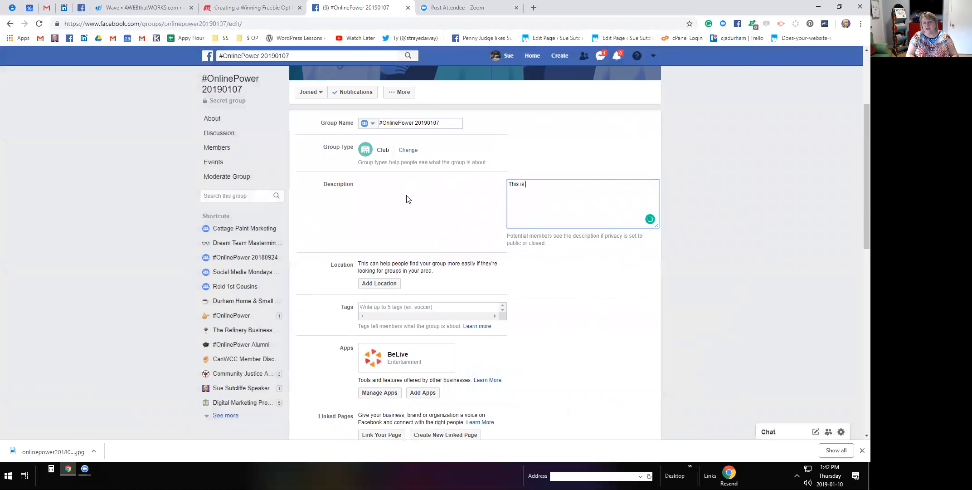
text(a private group for #OnlinePower 201901)
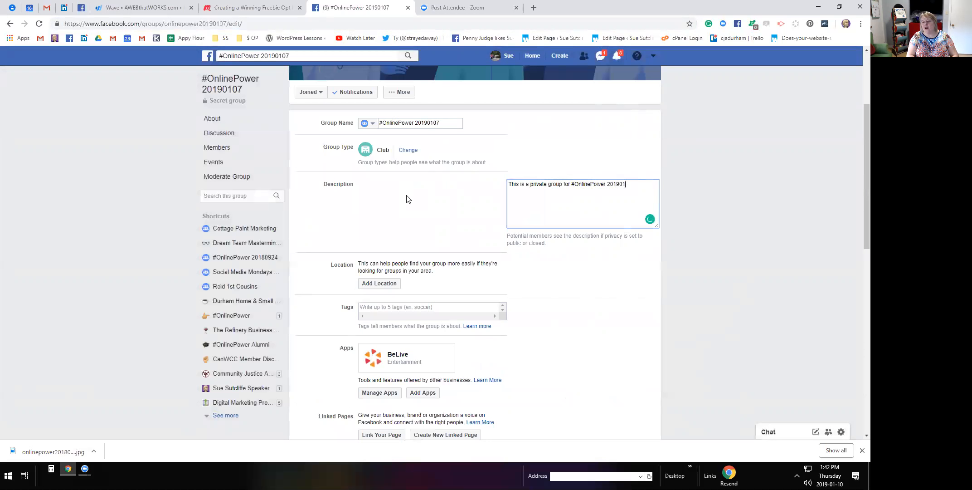
text(07)
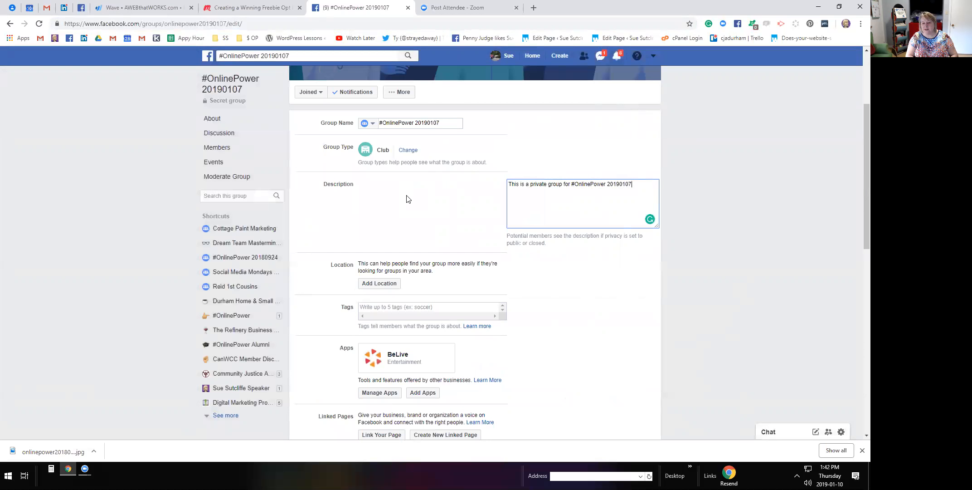
text(. Only you can see it)
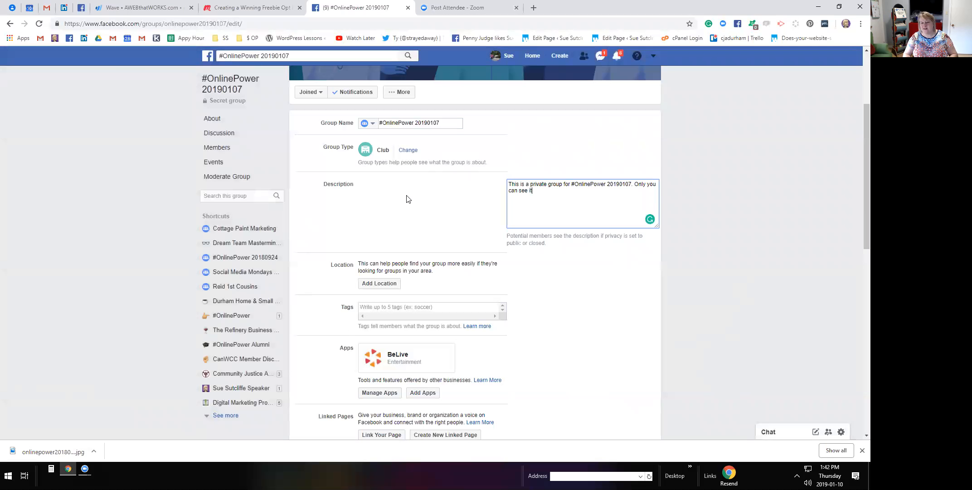
Complete the description's second sentence as "Only you can see the members and what they type into this group."
key(BackSpace)
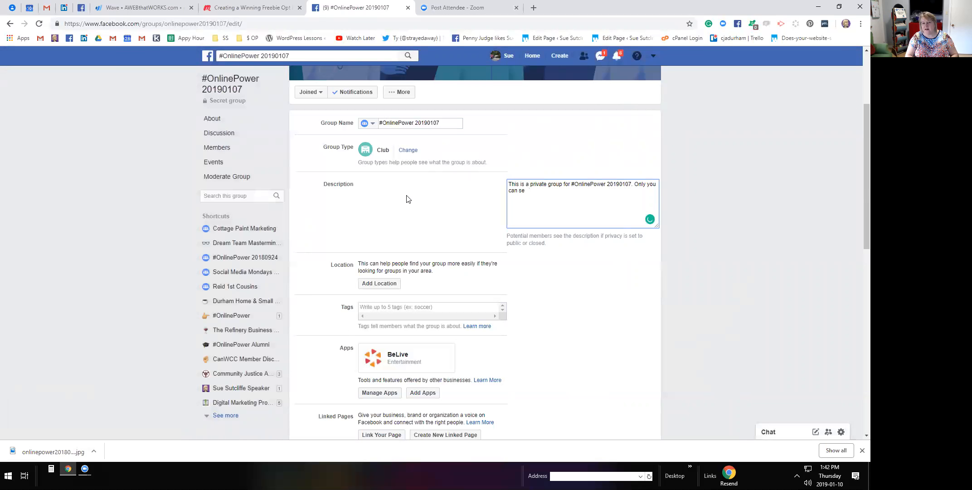
text(e the members and what the)
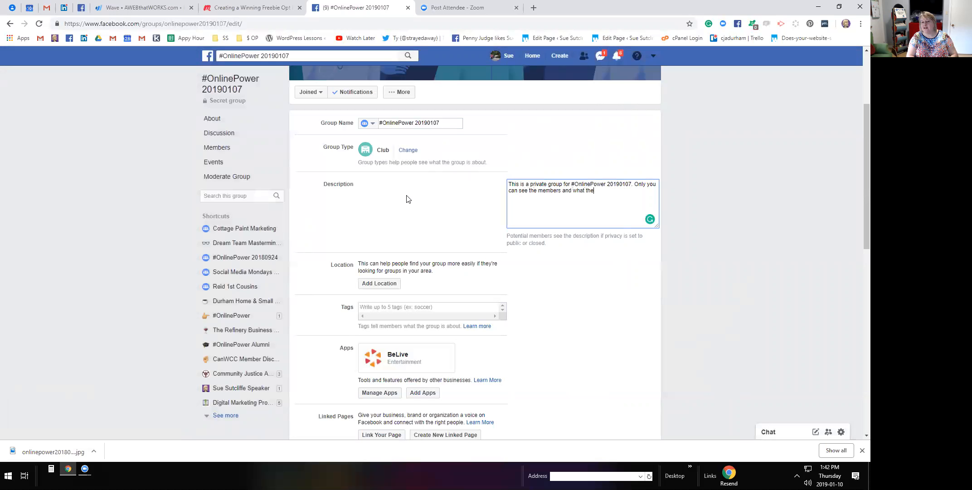
text(y type into th)
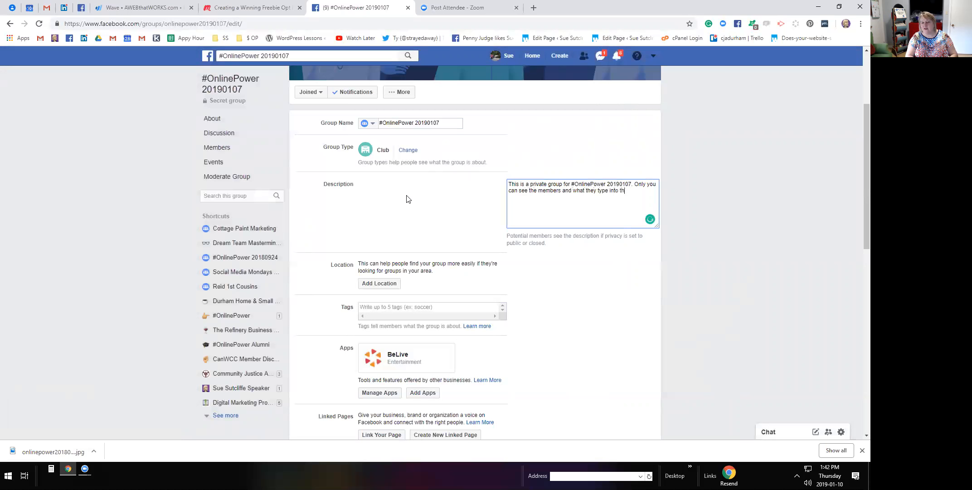
text(is group.)
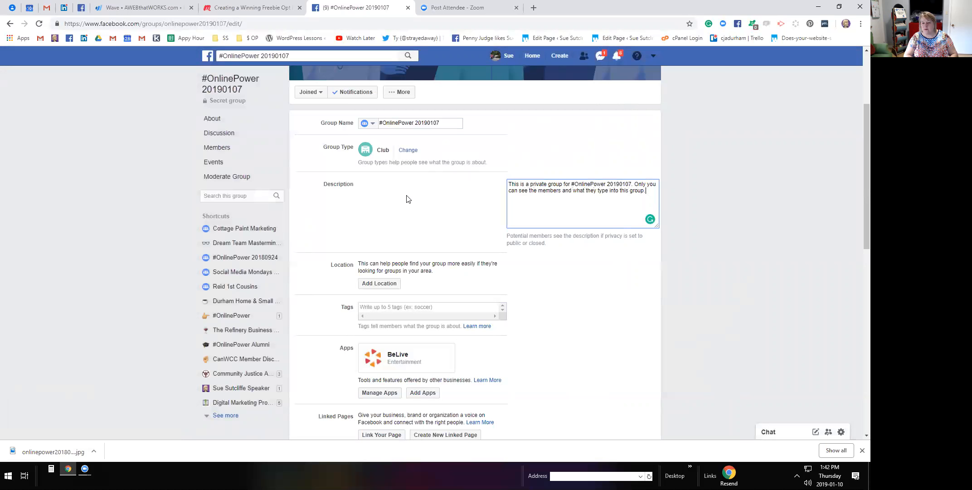
Limit membership approval to admins and moderators and chat creation to admins, and don't allow Pages to join as group members
scroll(403, 231, down, 3)
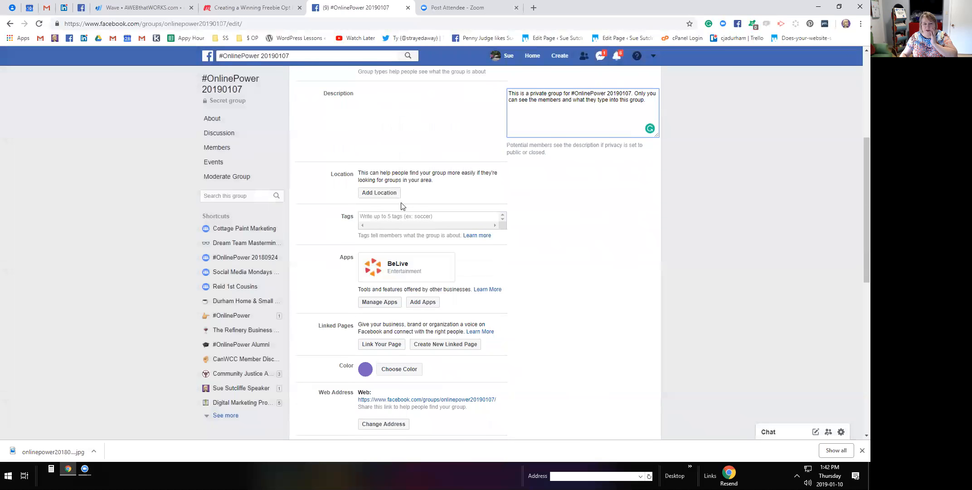
scroll(414, 225, down, 2)
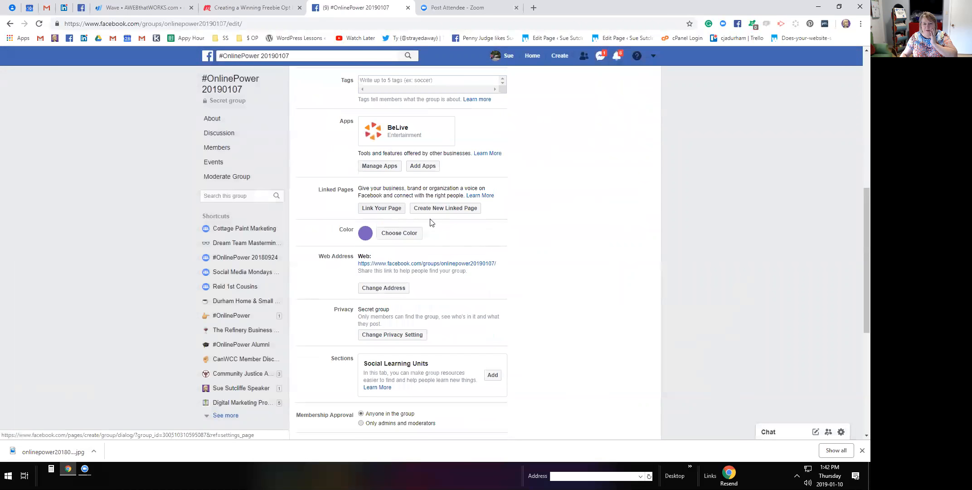
scroll(446, 251, down, 4)
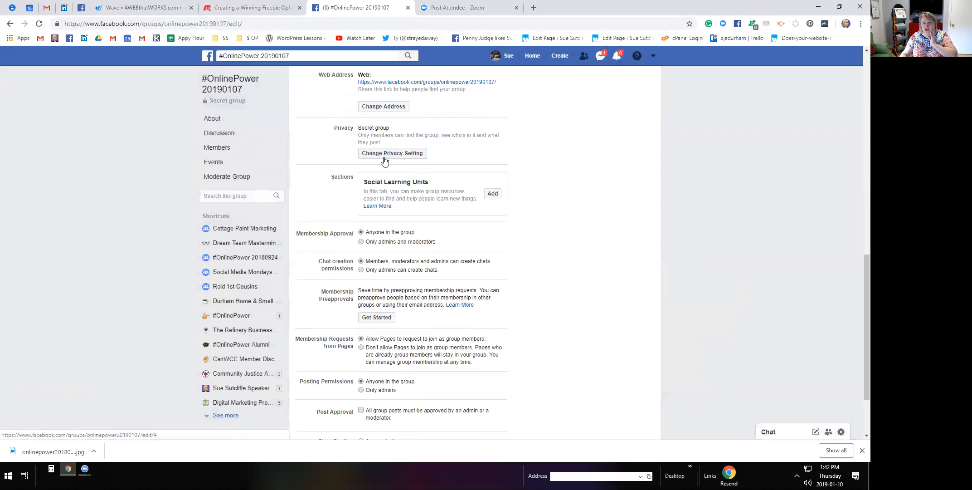
scroll(558, 215, down, 2)
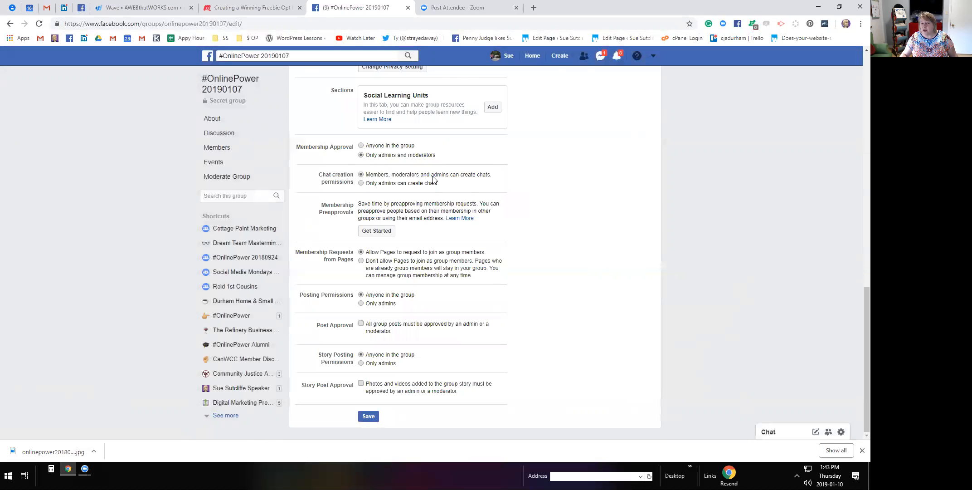
click(361, 184)
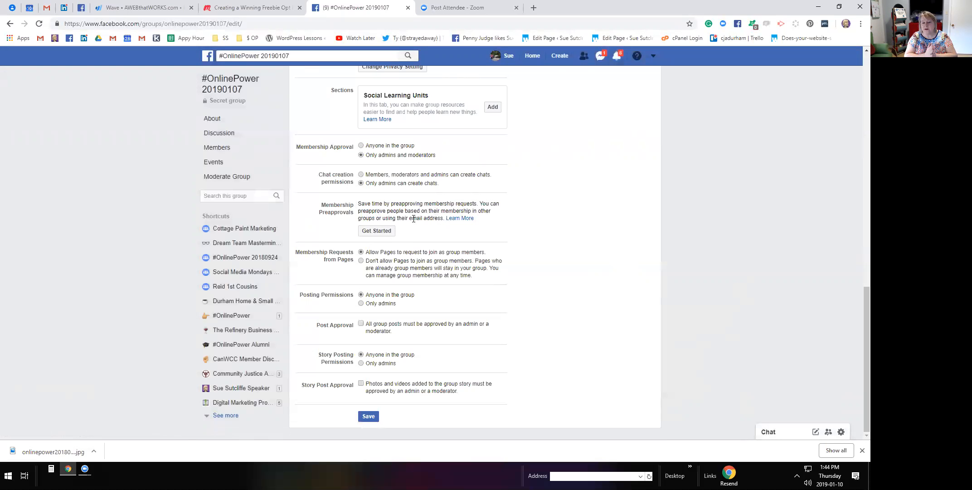
click(362, 261)
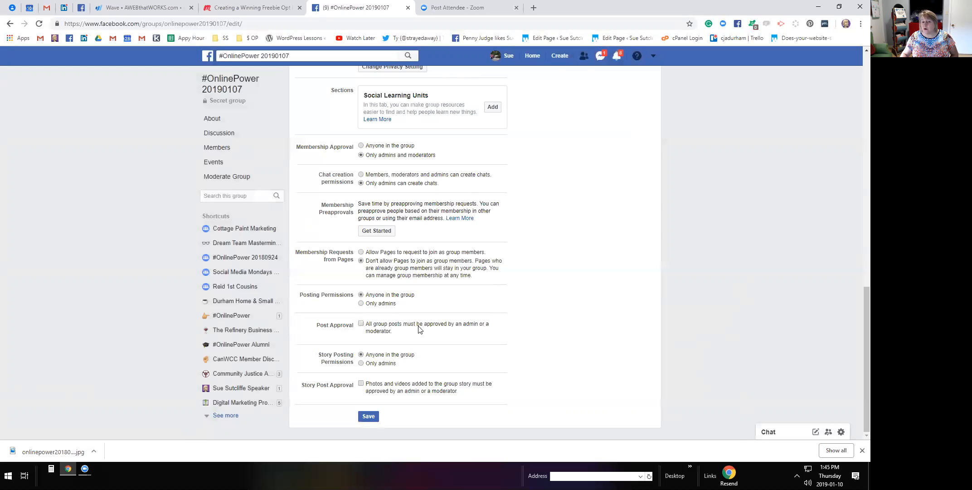
Restrict story posting to only admins with approval required for story photos and videos, and save the group settings
click(362, 364)
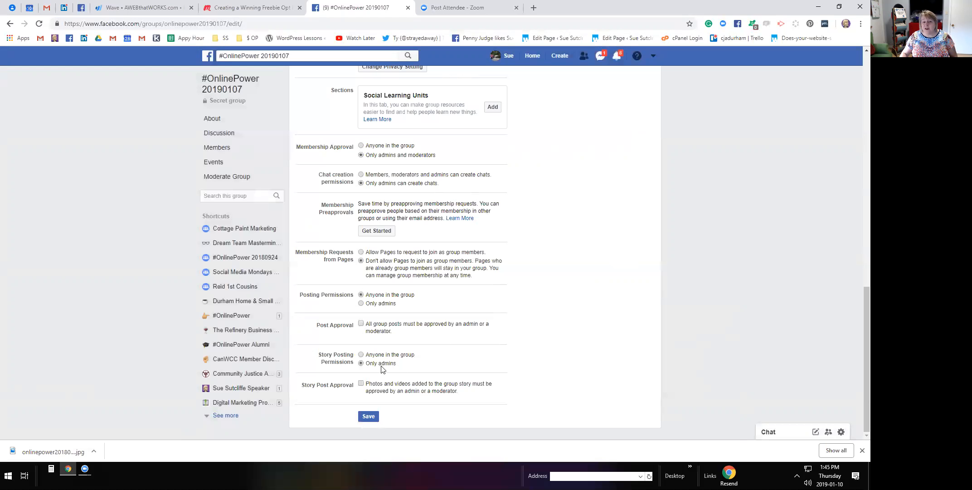
click(362, 384)
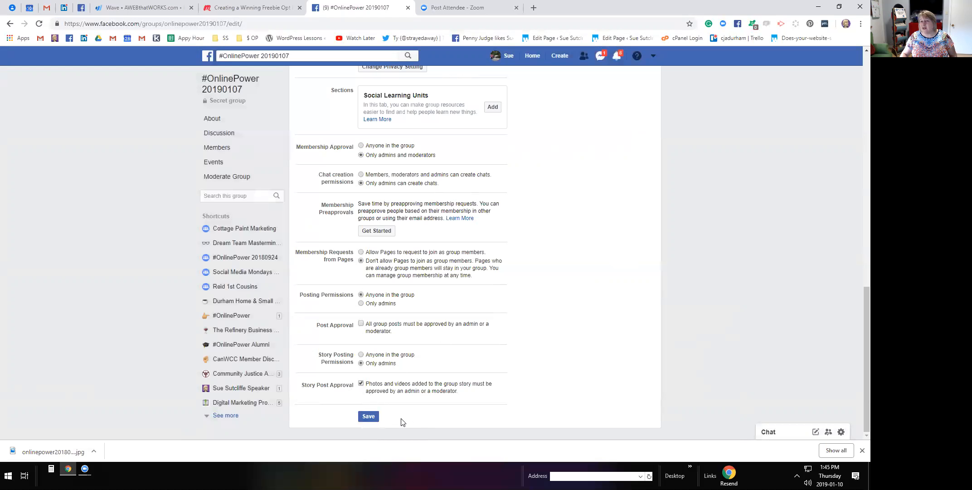
click(370, 417)
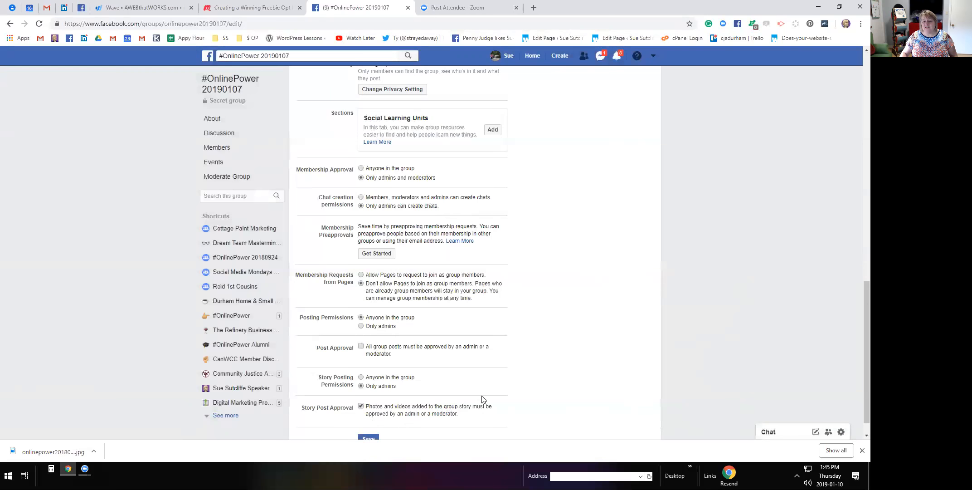
Upload the onlinepower20180924 image from the Desktop as the group's cover photo, reposition it to show the faces, and save it
scroll(485, 399, up, 8)
scroll(485, 400, up, 6)
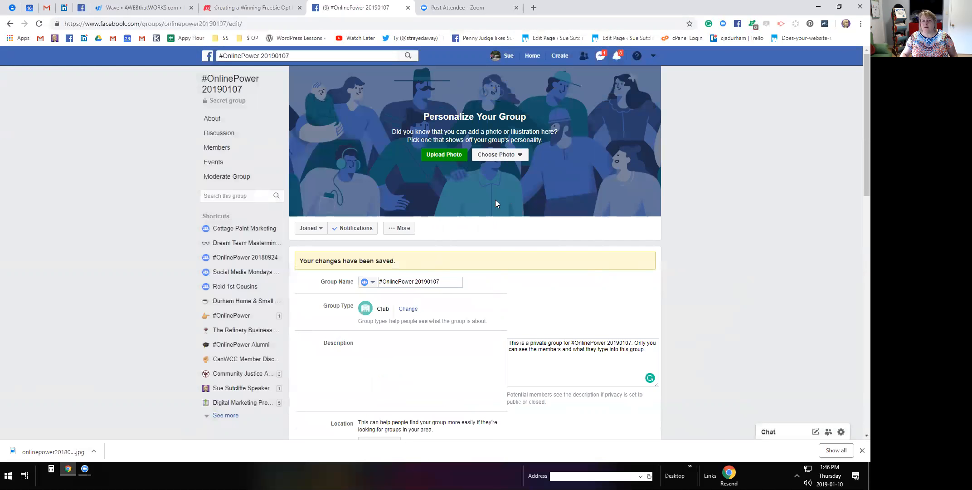
click(445, 157)
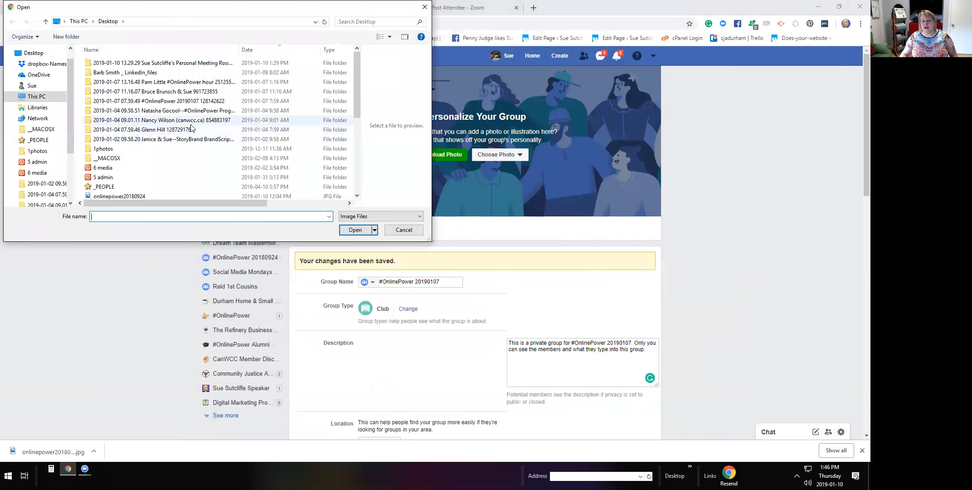
drag(359, 88, 365, 144)
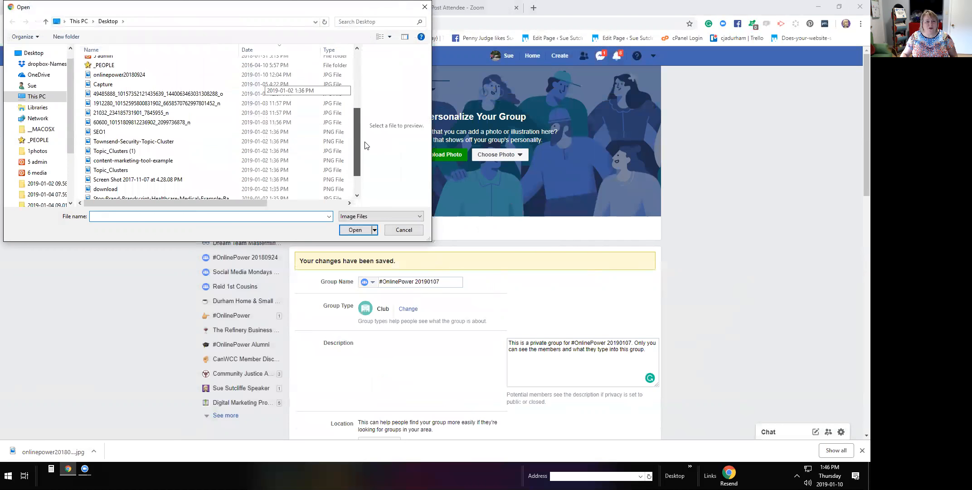
click(146, 76)
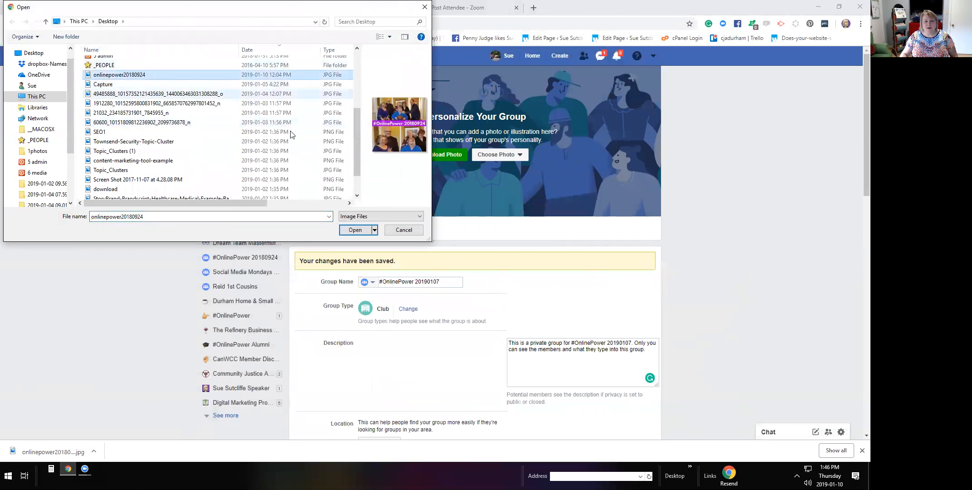
click(363, 229)
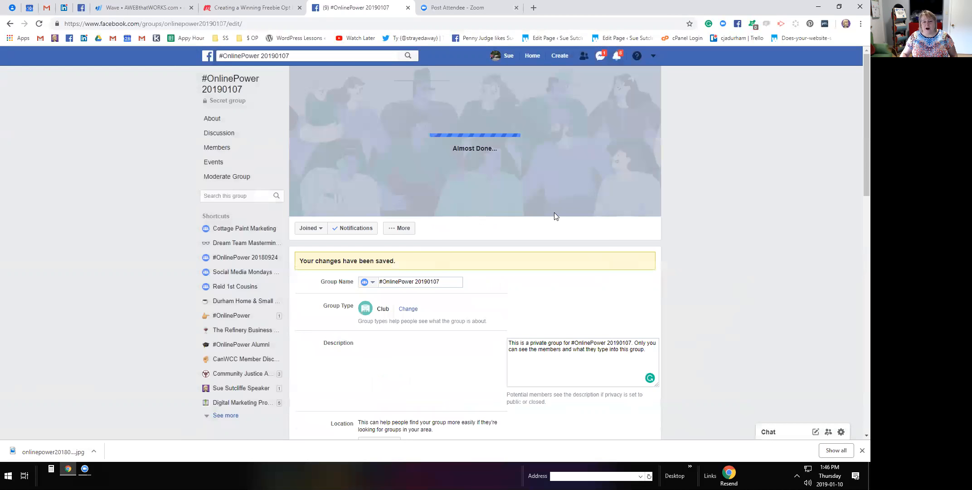
drag(582, 136, 589, 242)
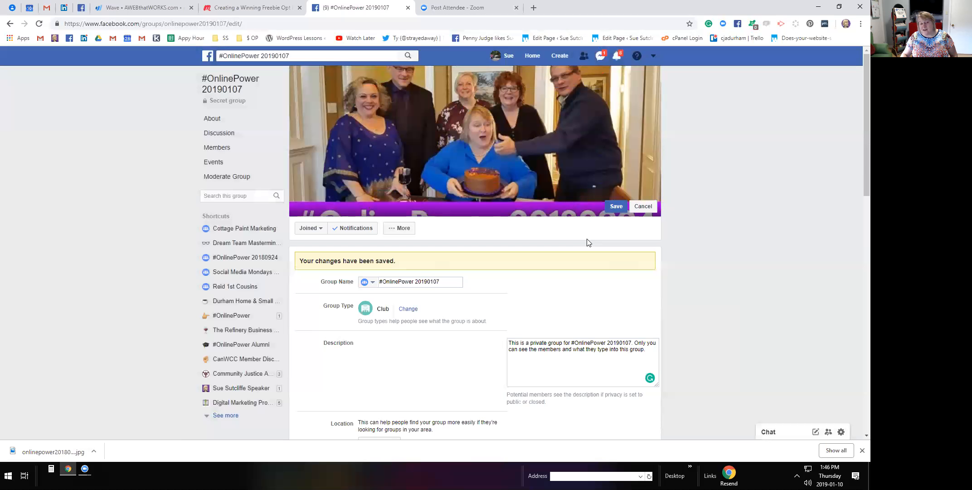
click(616, 208)
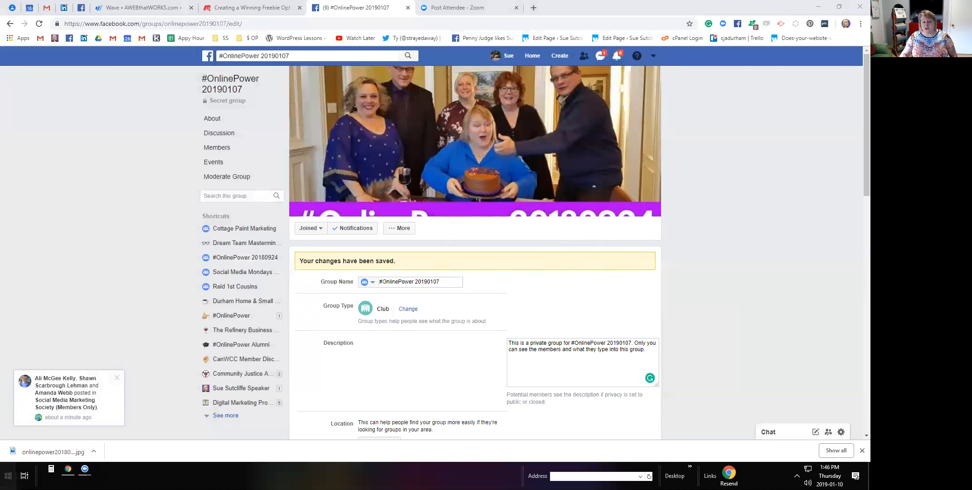
Capture the visible cover photo area with the Snipping Tool and close the snip
click(9, 475)
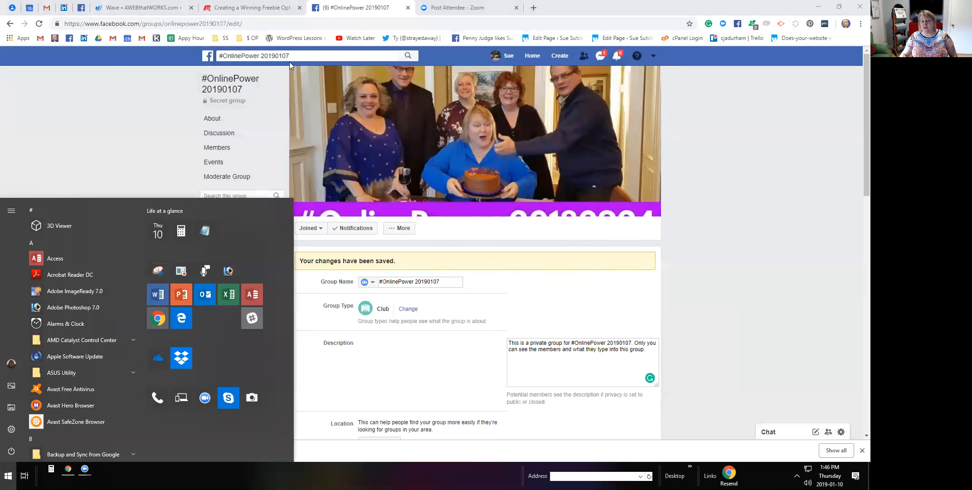
click(162, 274)
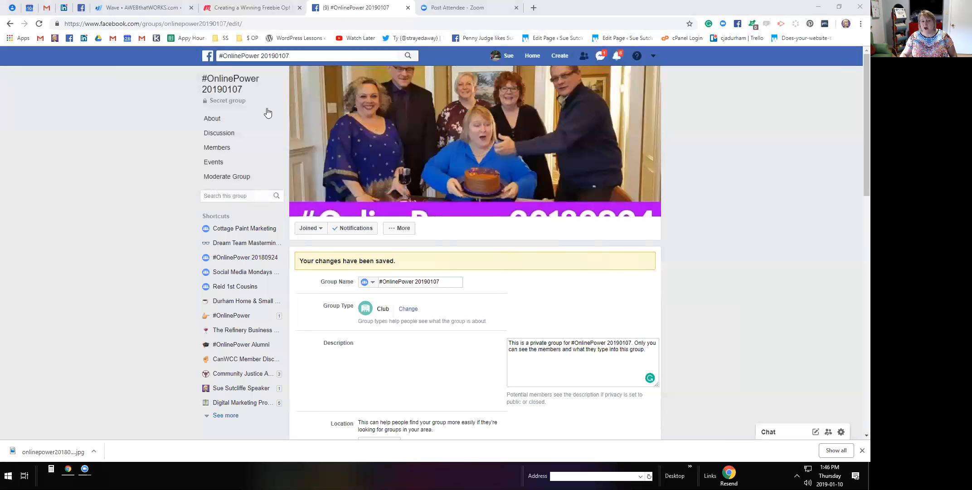
click(23, 325)
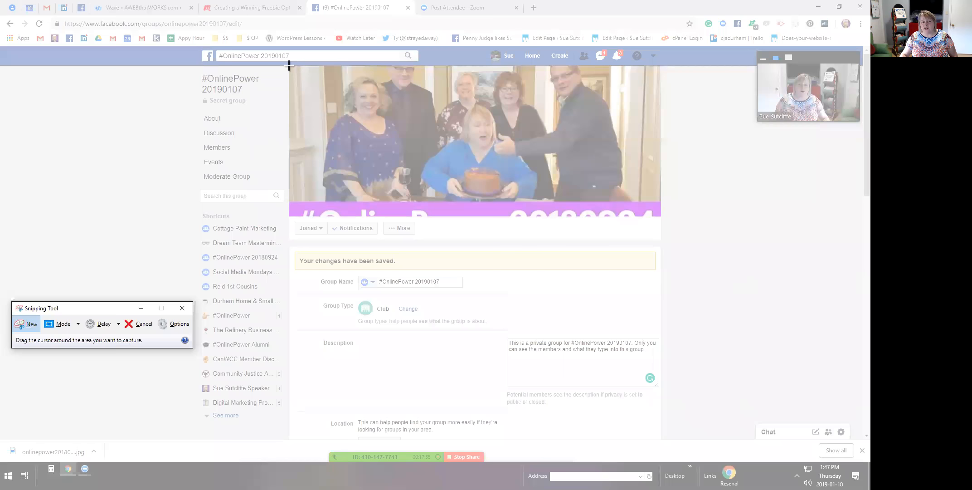
drag(289, 65, 661, 217)
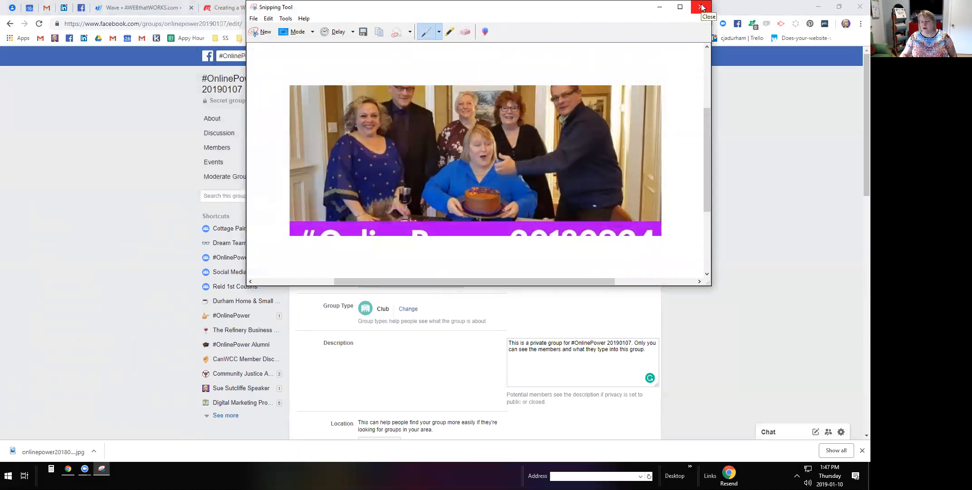
click(702, 8)
click(516, 153)
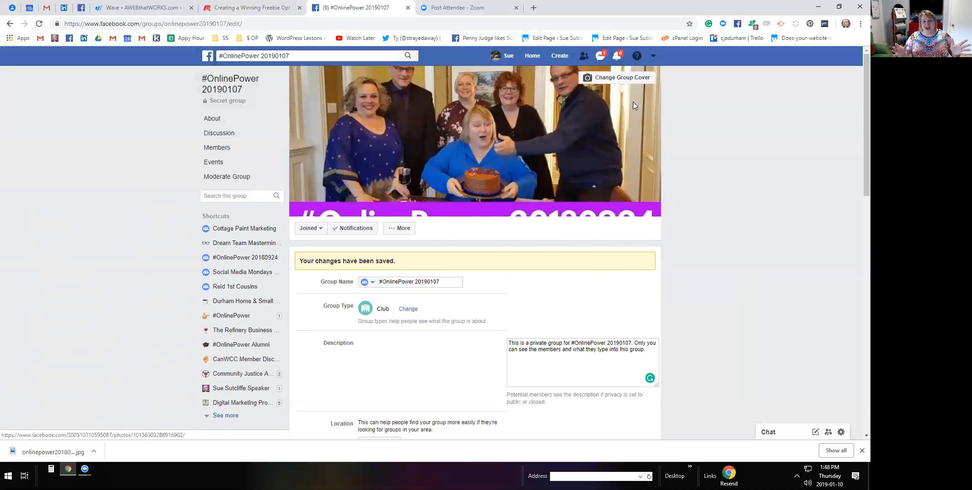
Set the group's notifications to All Posts and return to the end of the group settings
click(363, 228)
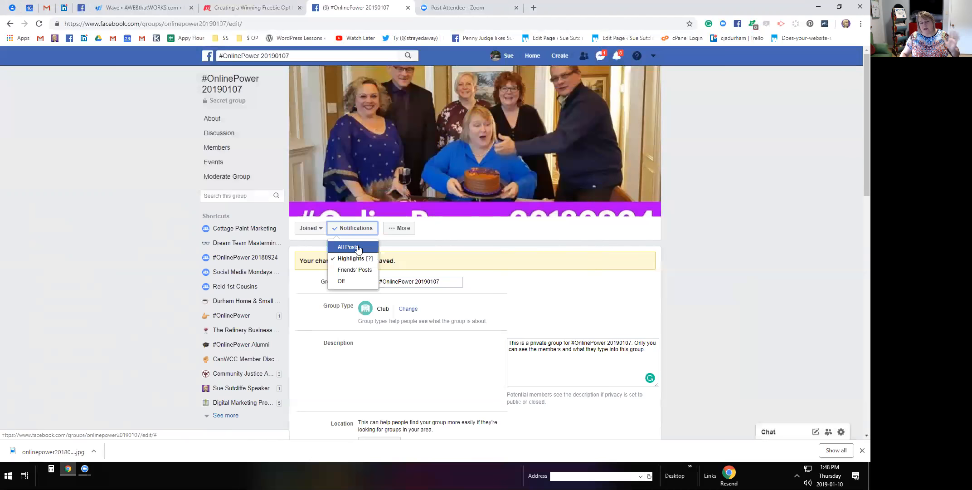
click(358, 248)
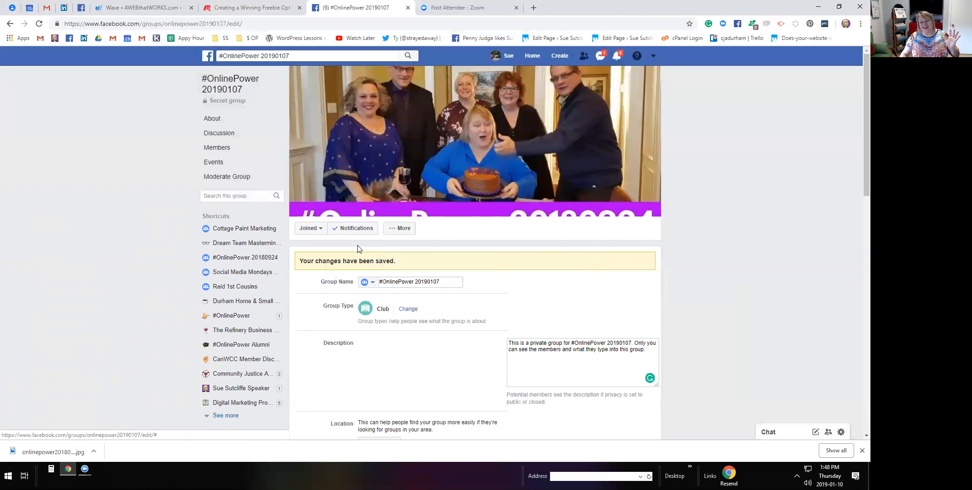
scroll(507, 237, down, 8)
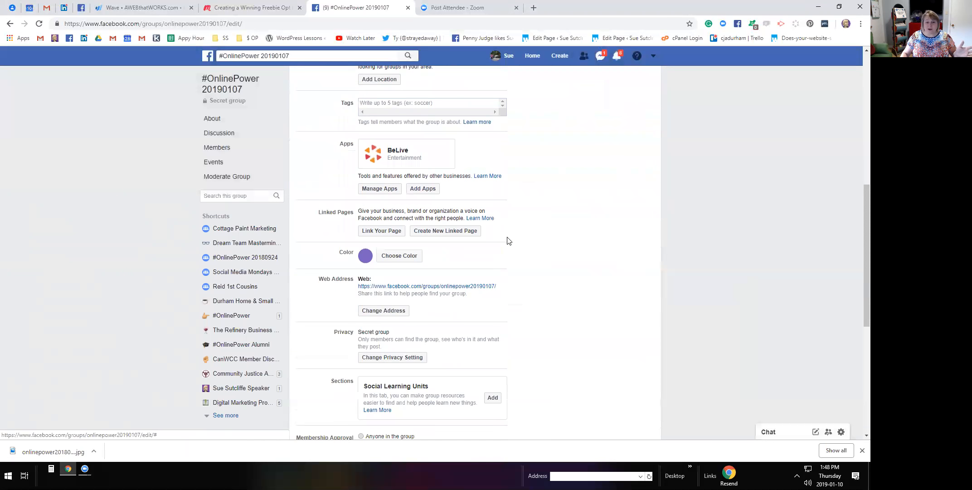
scroll(504, 239, down, 6)
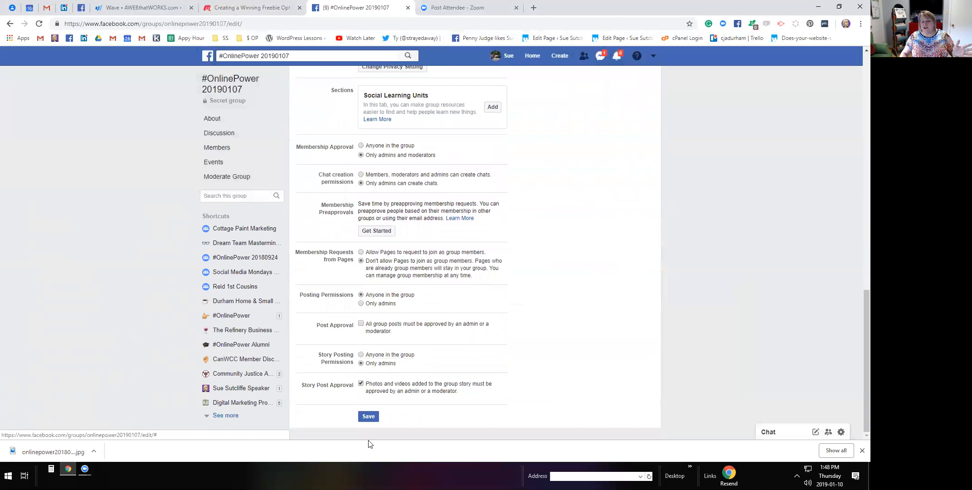